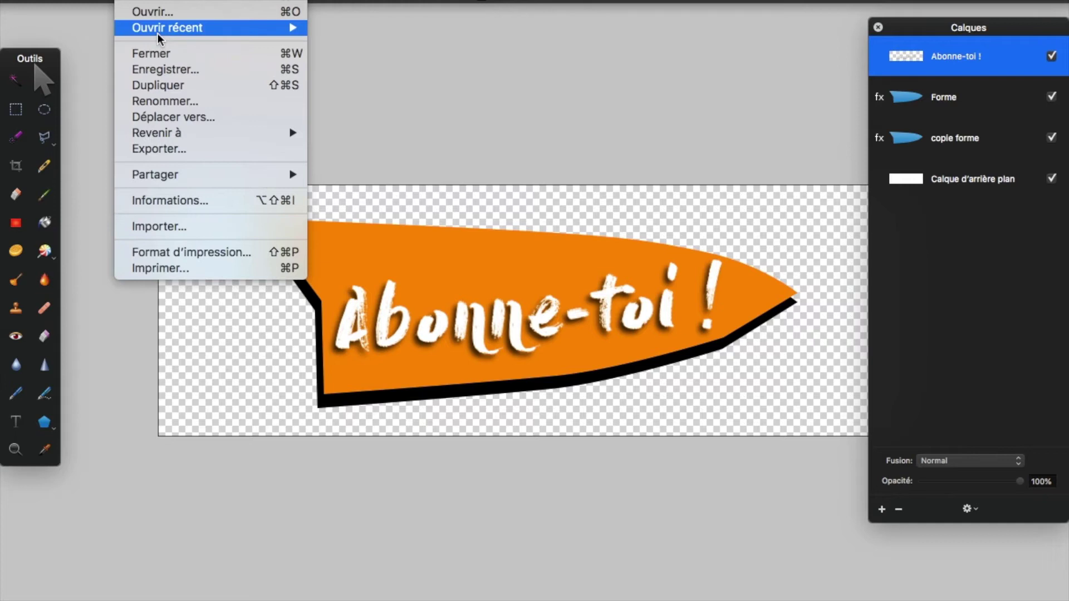
- Export the "Abonne-toi !" banner as a PNG image with the Bureau folder as its destination
click(195, 149)
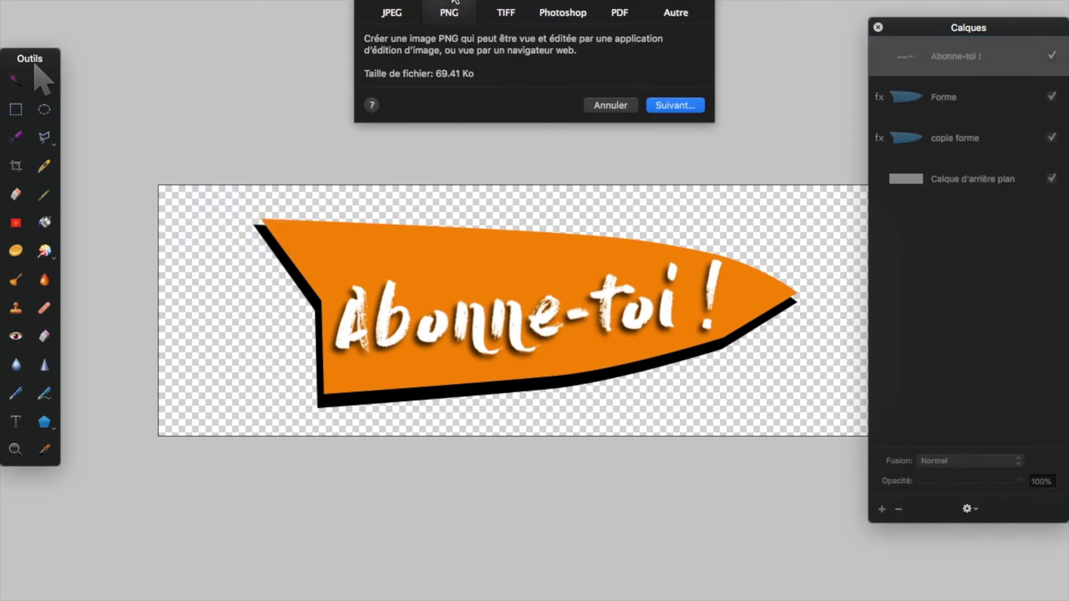
click(668, 105)
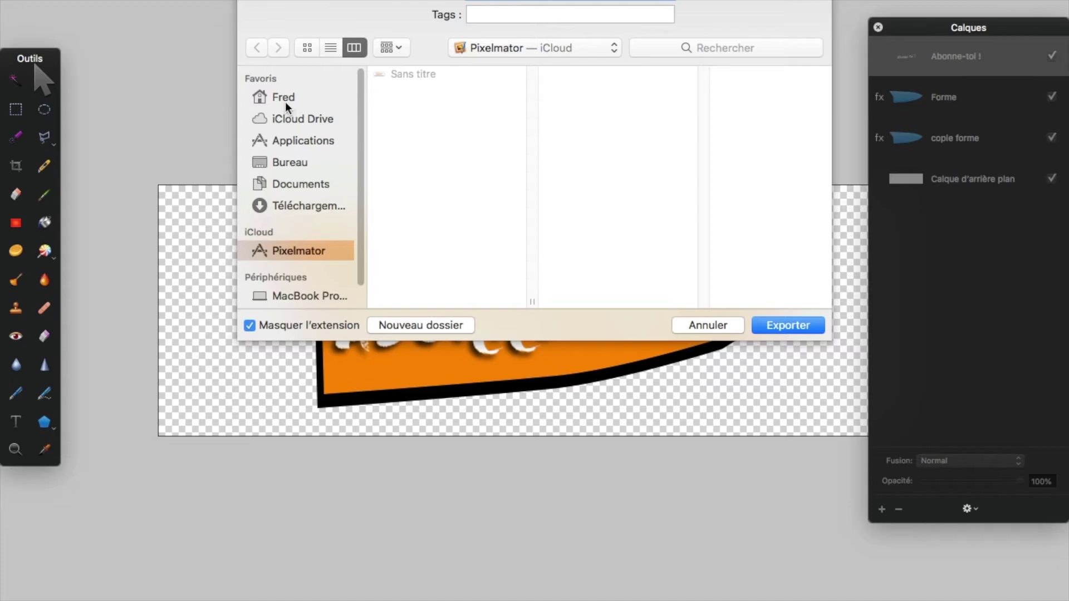
click(294, 164)
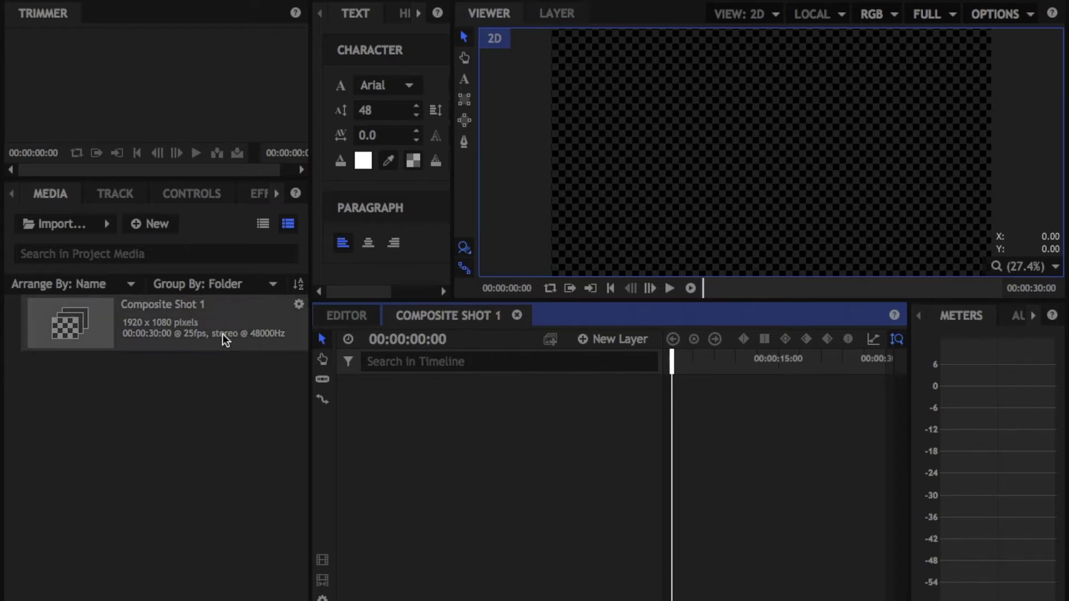
- Switch to HitFilm Express and set the duration of Composite Shot 1 to 5 seconds
click(299, 305)
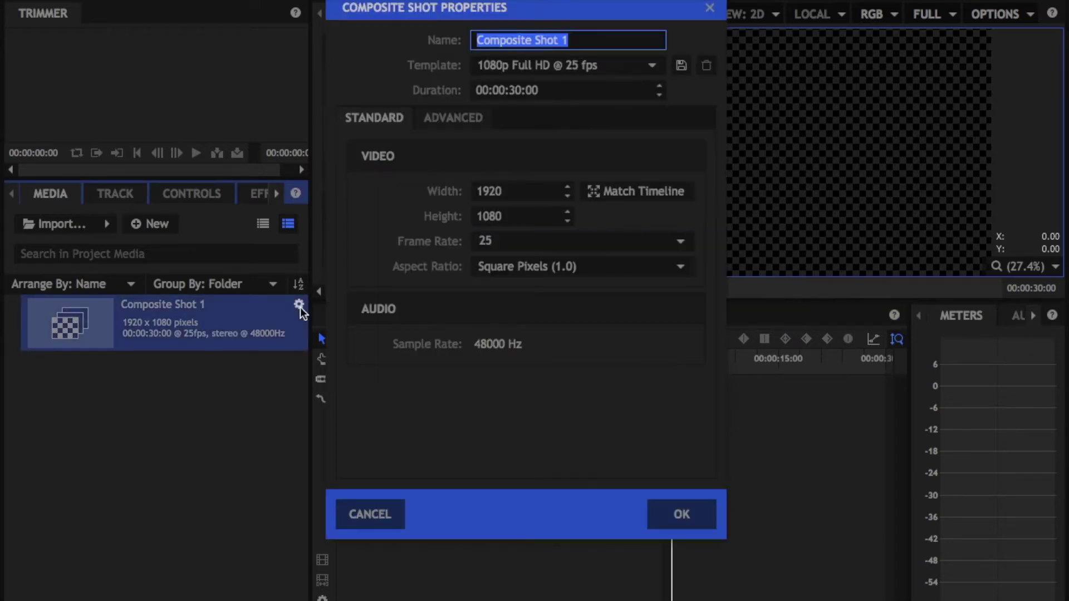
click(521, 91)
double_click(518, 90)
text(05)
key(Return)
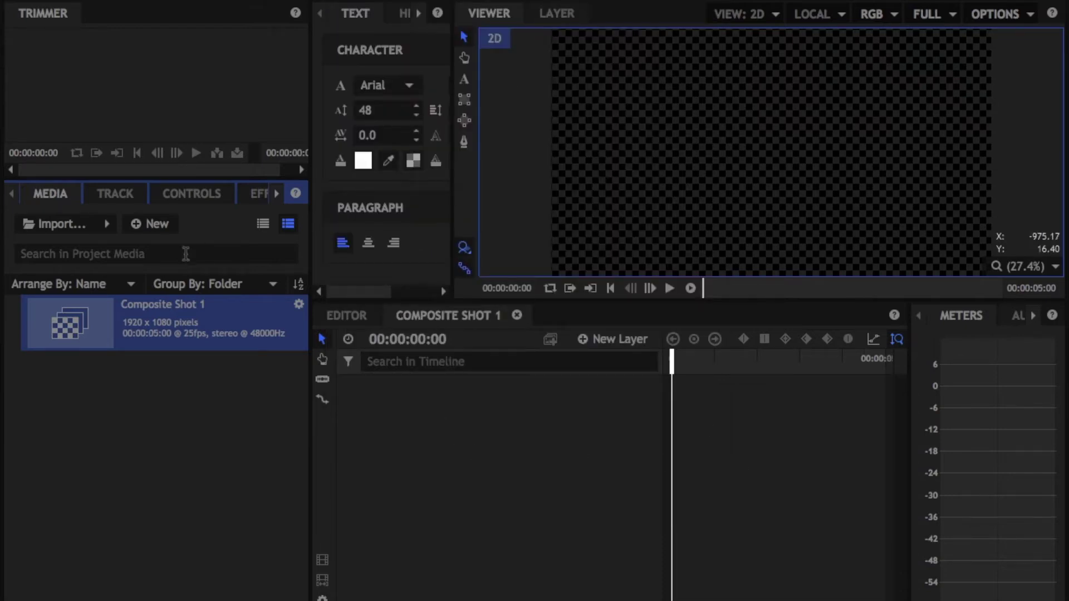
- Import the CTA abonnement image from the Desktop and add it as a layer at the start of Composite Shot 1
click(107, 224)
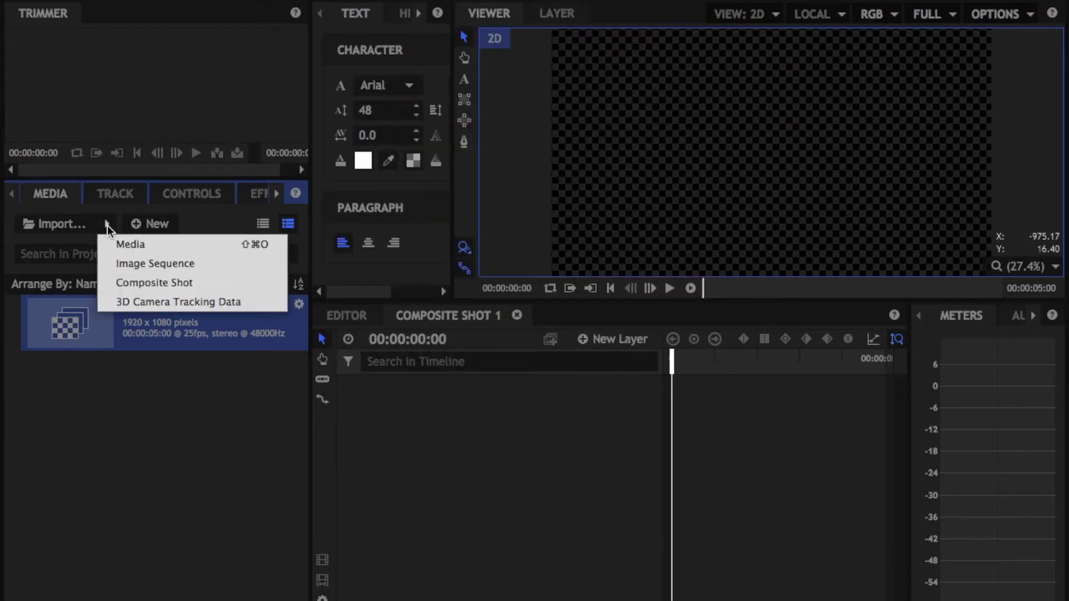
click(129, 249)
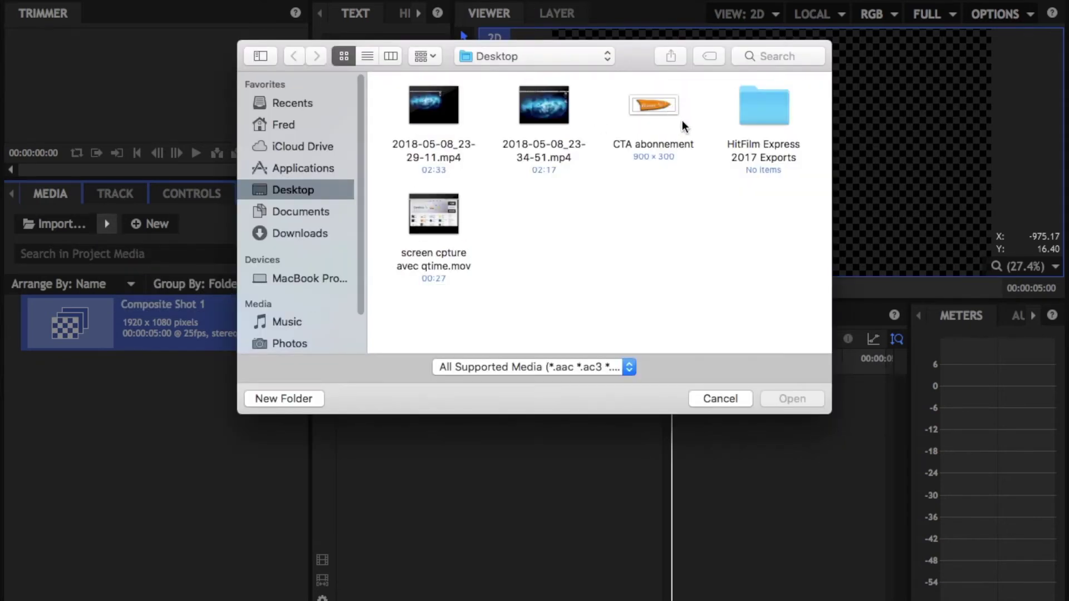
click(672, 108)
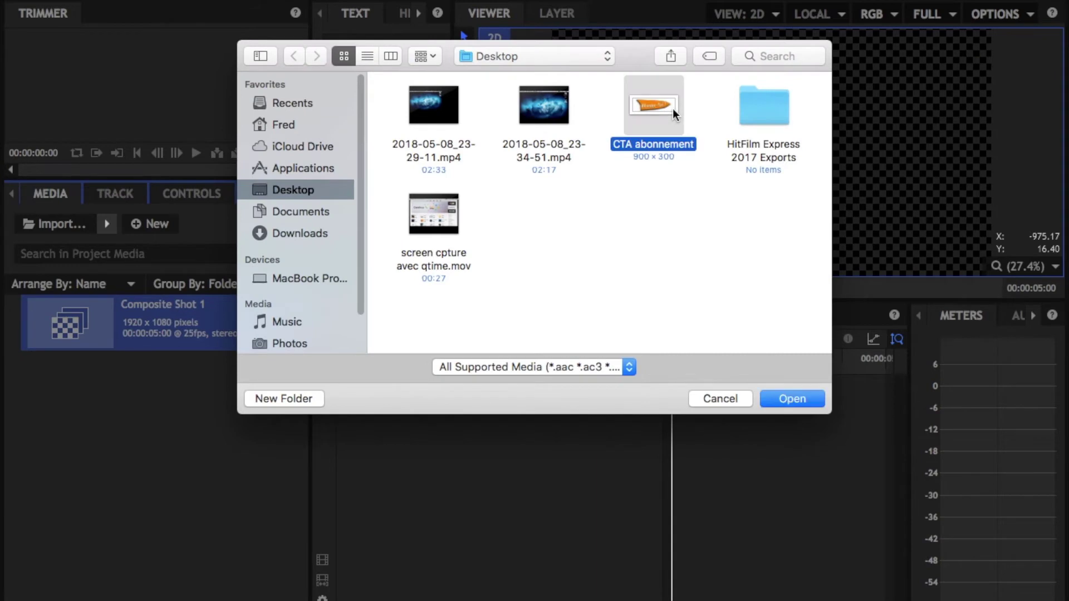
click(788, 399)
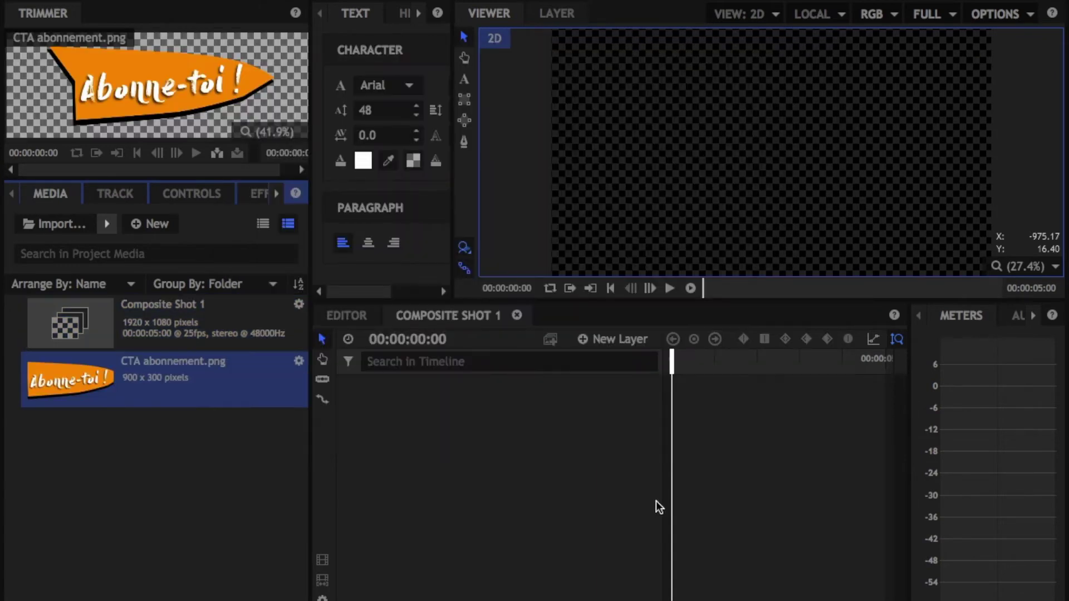
drag(79, 379, 672, 469)
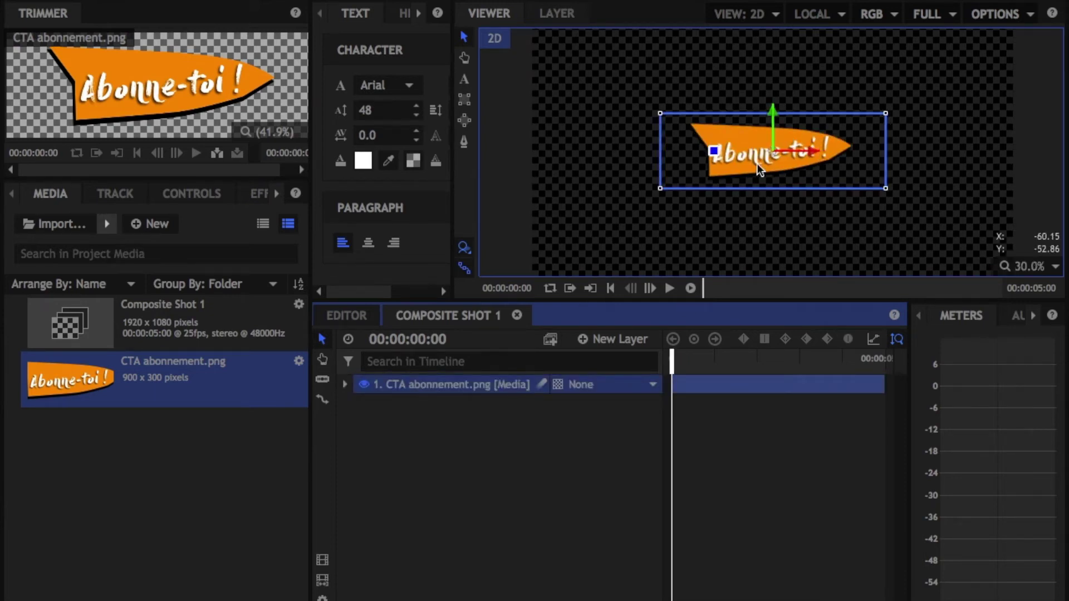
- Shrink the banner to about 71% width and 61% height and place it in the lower-left corner of the frame
scroll(757, 164, down, 4)
scroll(742, 176, up, 3)
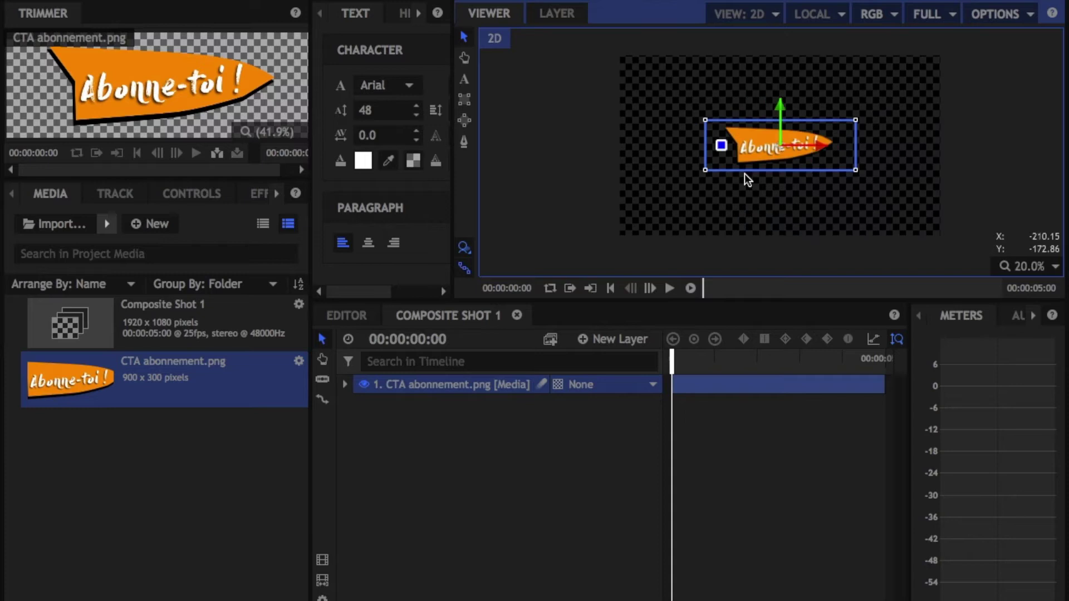
drag(854, 121, 830, 133)
drag(740, 157, 655, 215)
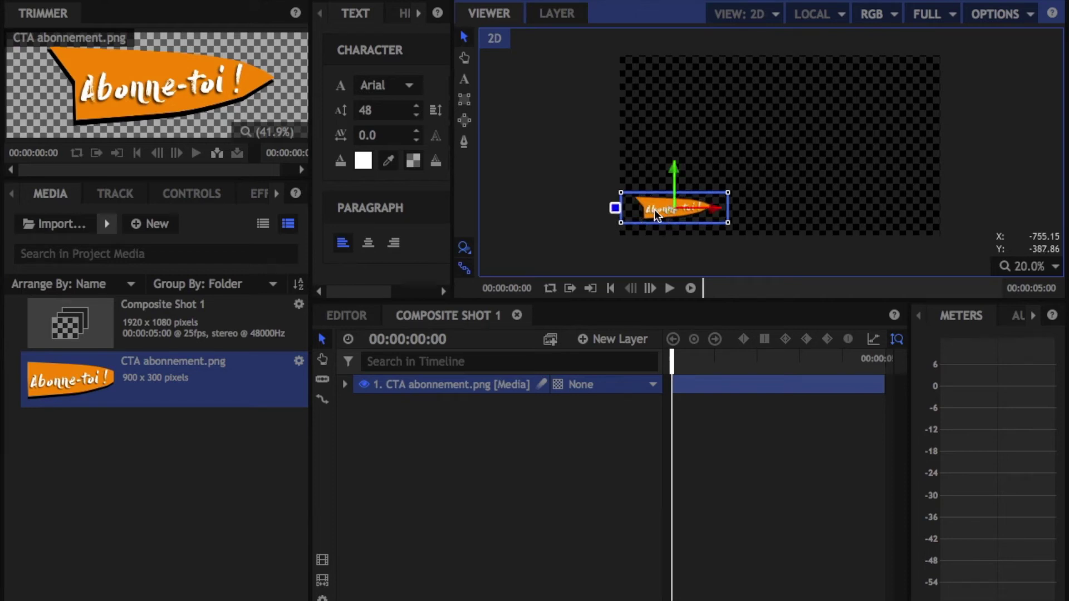
- Play the composite shot to about 2 seconds and move the banner to the lower-right corner of the frame
key(space)
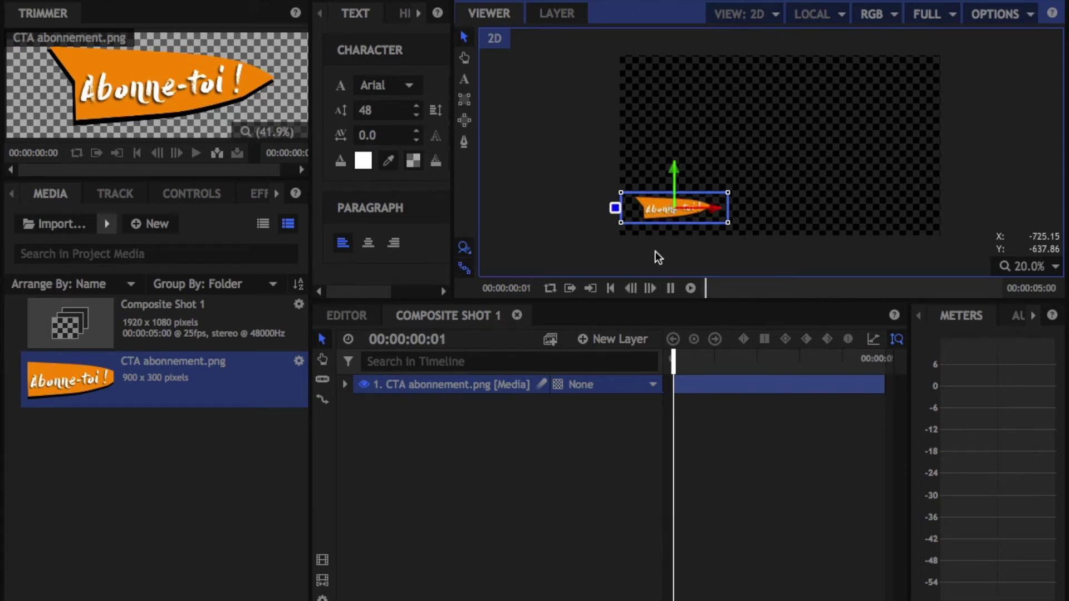
key(space)
drag(660, 215, 873, 211)
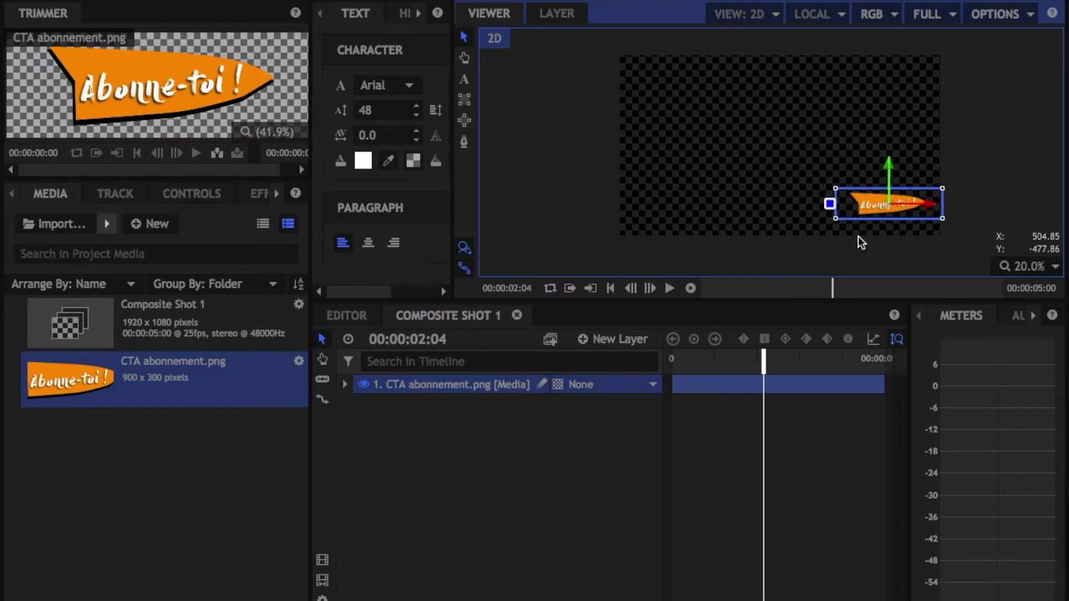
- At the first frame, move the banner outside the frame's left edge to about X -1420, Y -350 and enable Position keyframing
drag(762, 357, 641, 362)
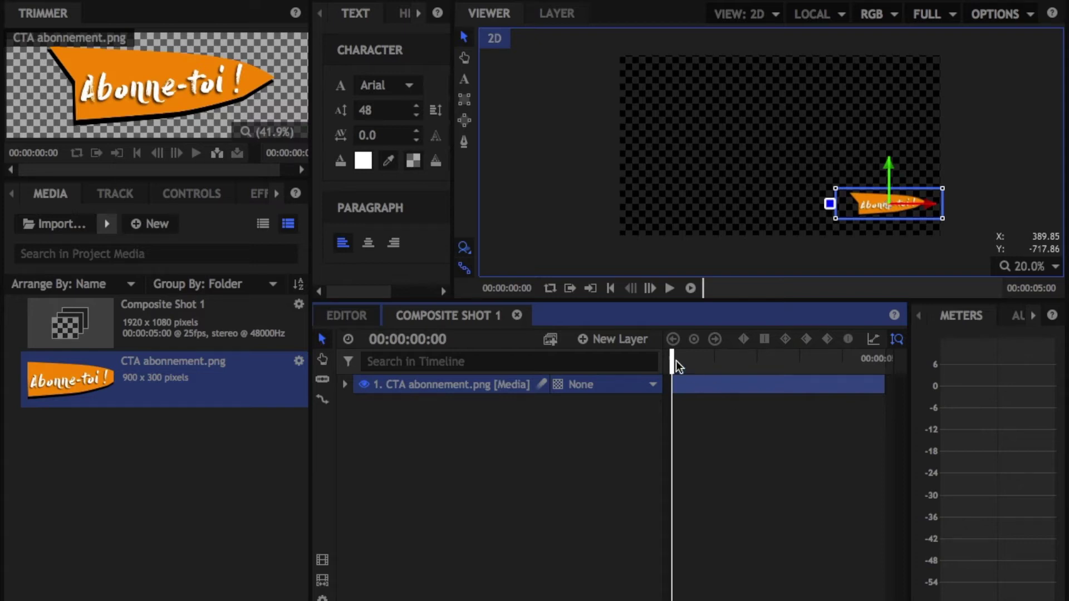
drag(929, 209, 583, 211)
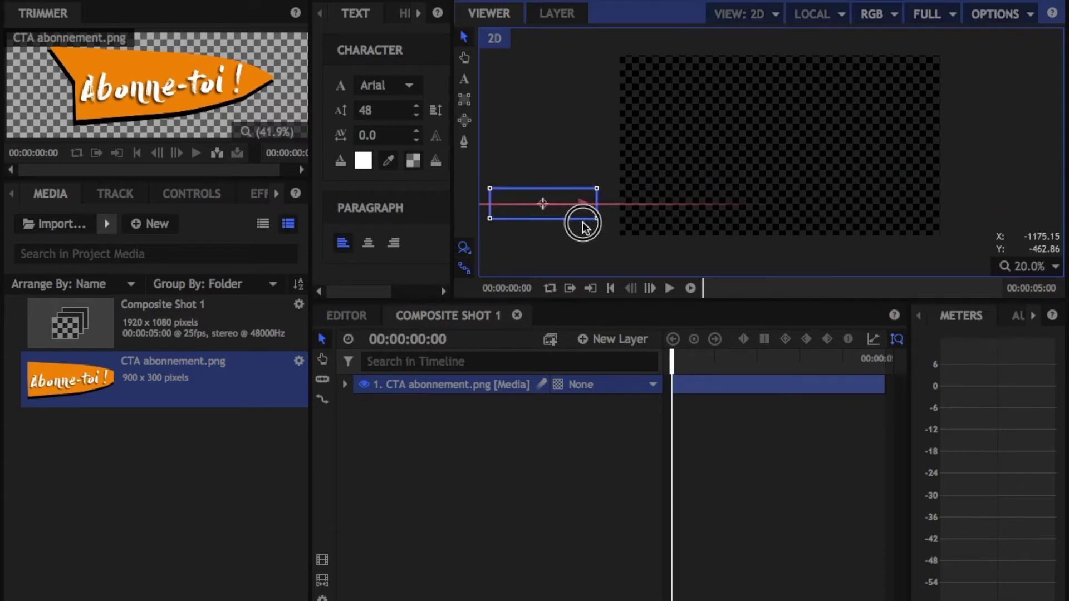
click(345, 385)
click(362, 442)
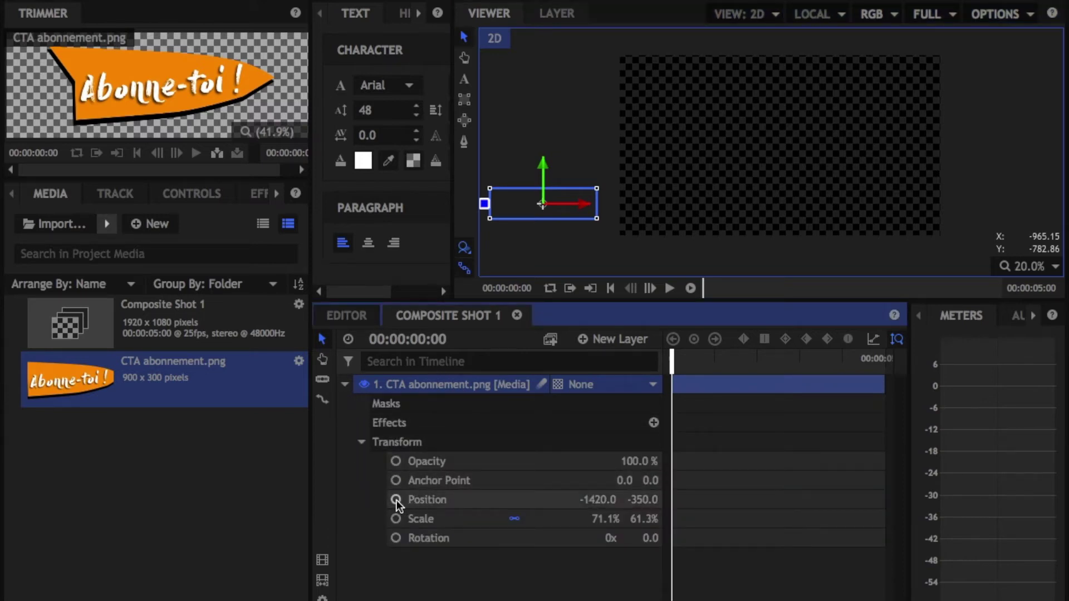
click(396, 499)
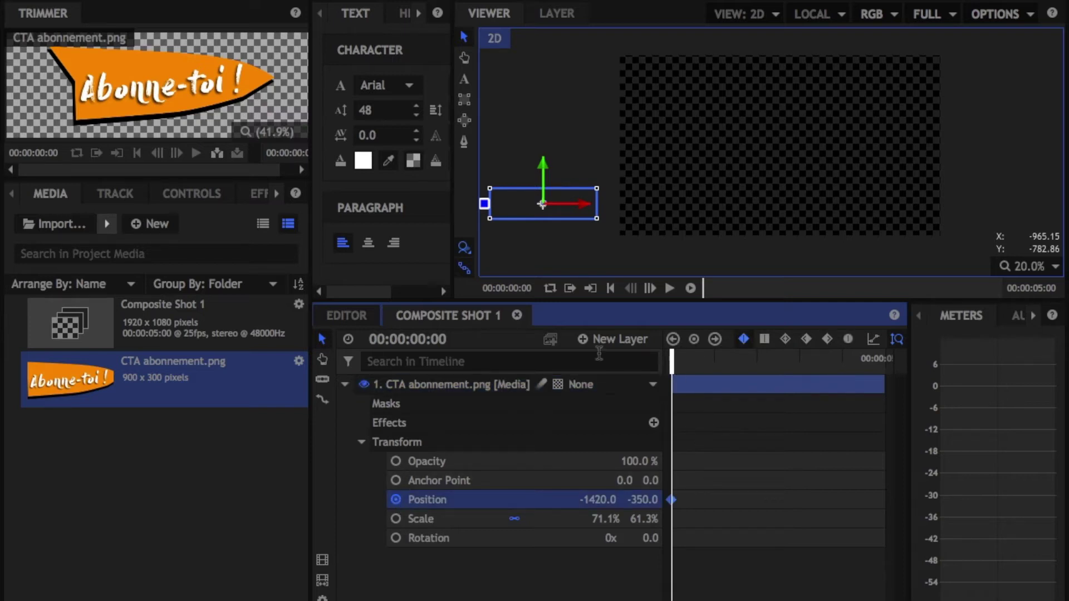
- Display the timeline time as frames and, at frame 3, slide the banner horizontally to about X 565 in the lower-right area
right_click(412, 339)
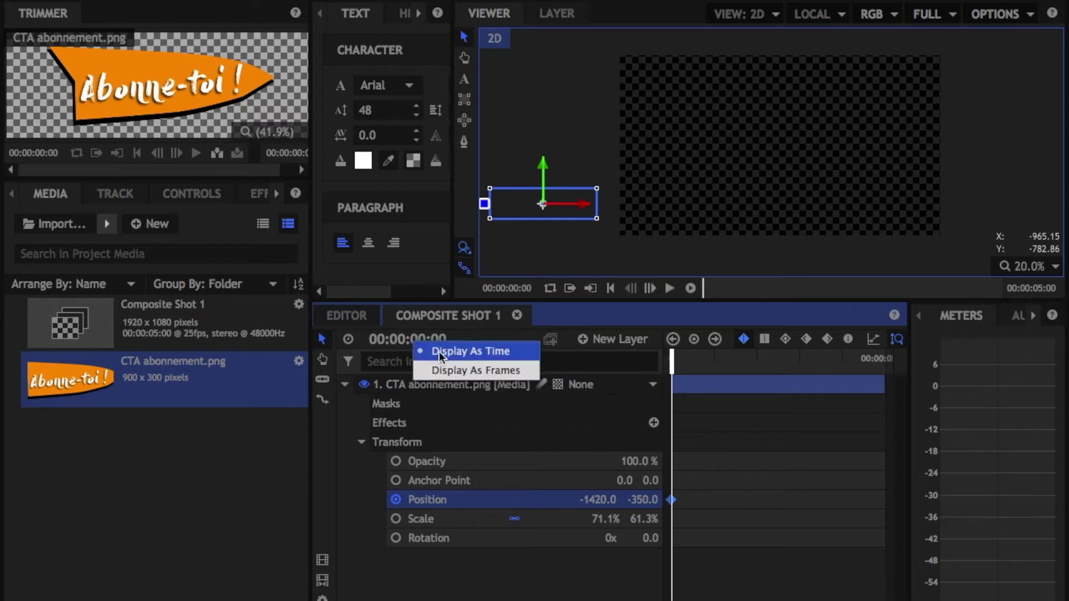
click(462, 371)
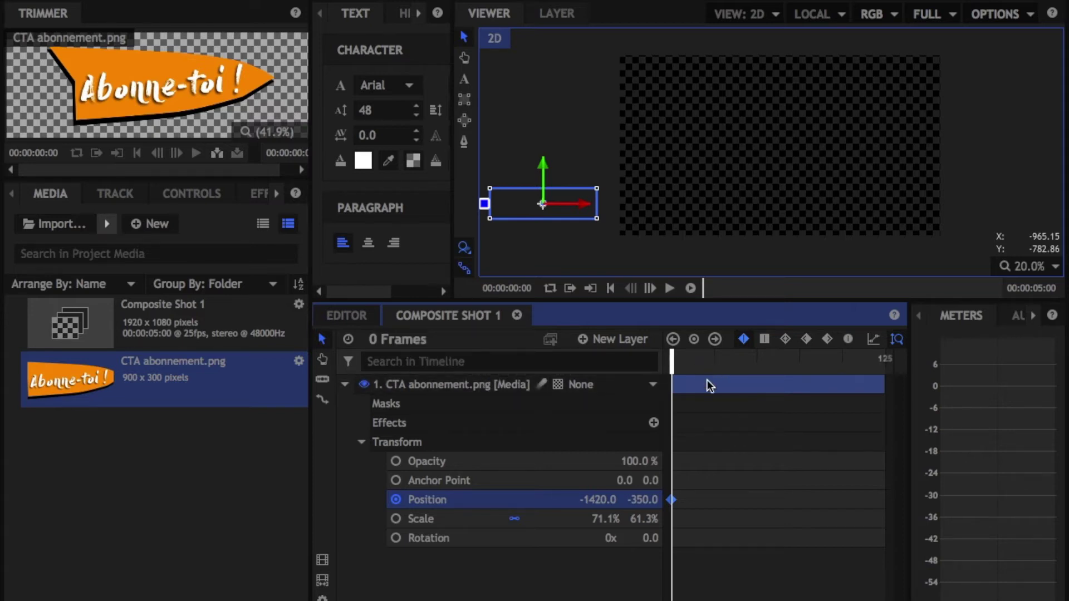
key(Right)
key(Right)
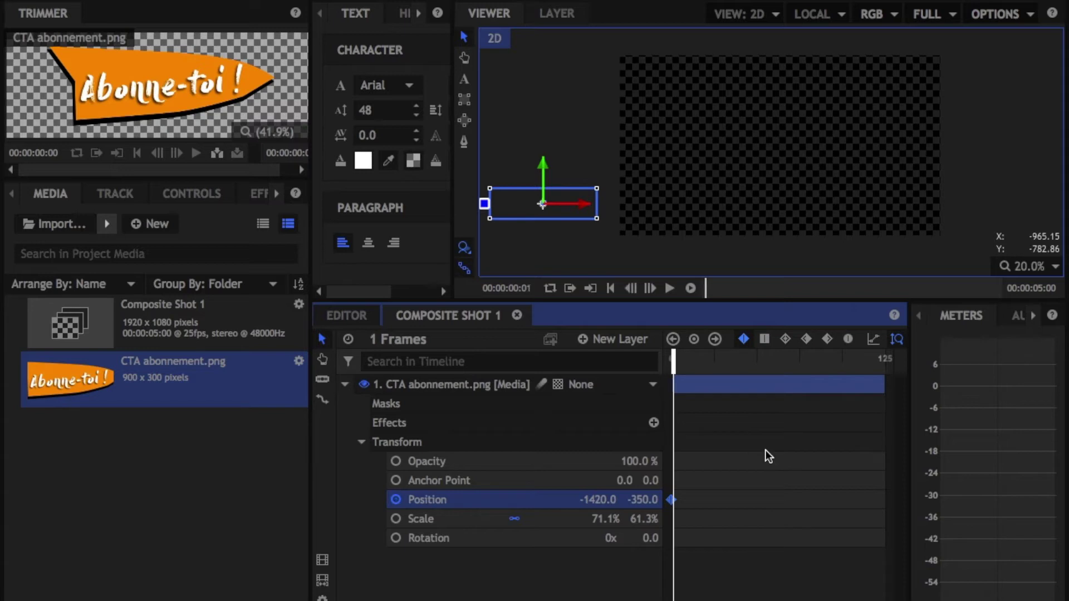
key(Right)
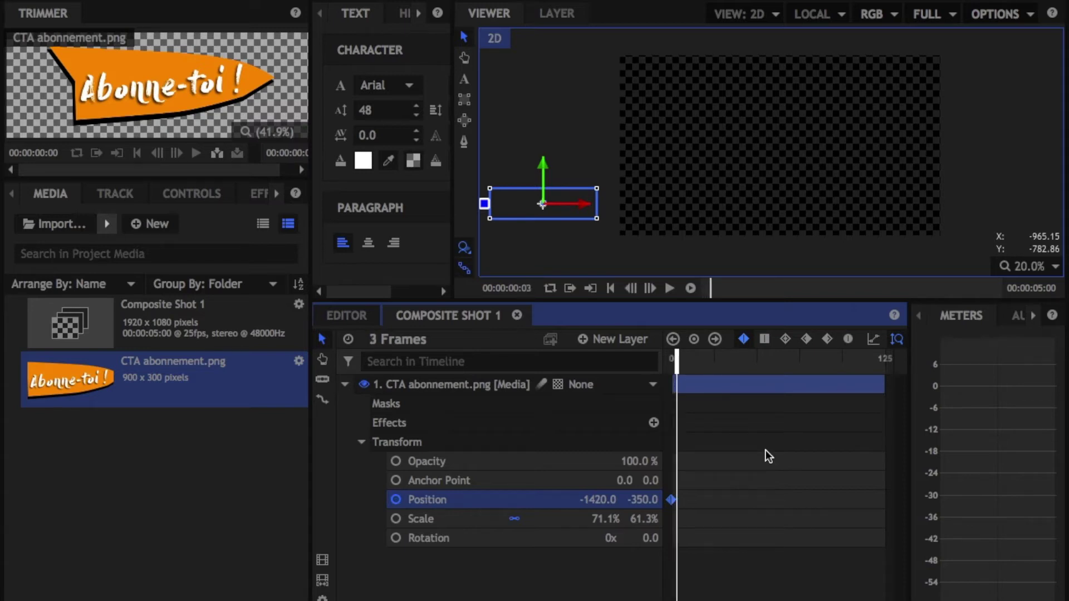
drag(585, 204, 913, 209)
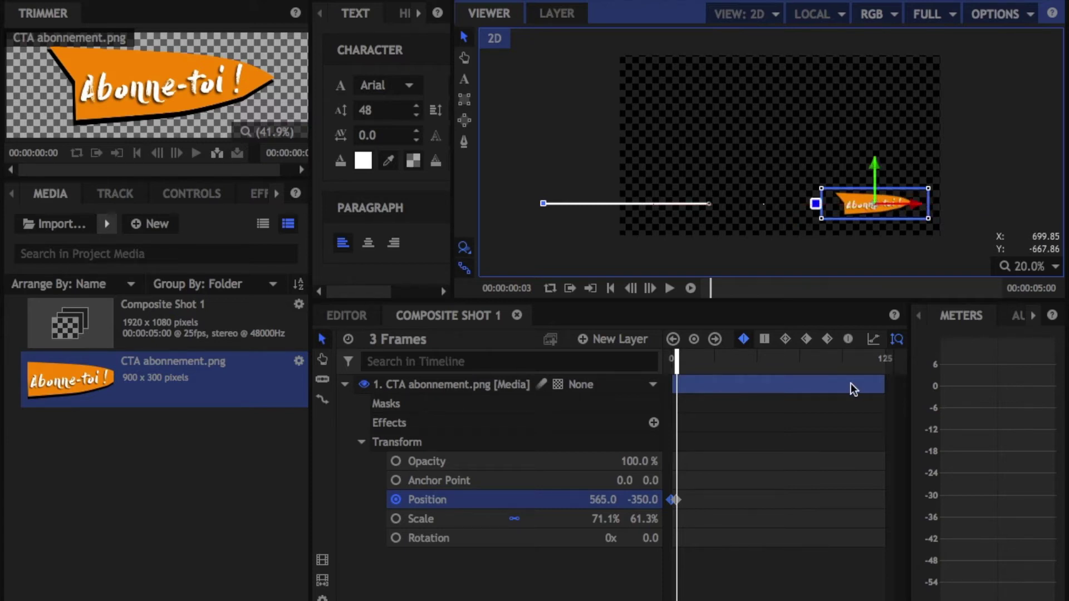
- Preview the banner's slide-in animation from the first frame and return to the start
drag(677, 359, 666, 359)
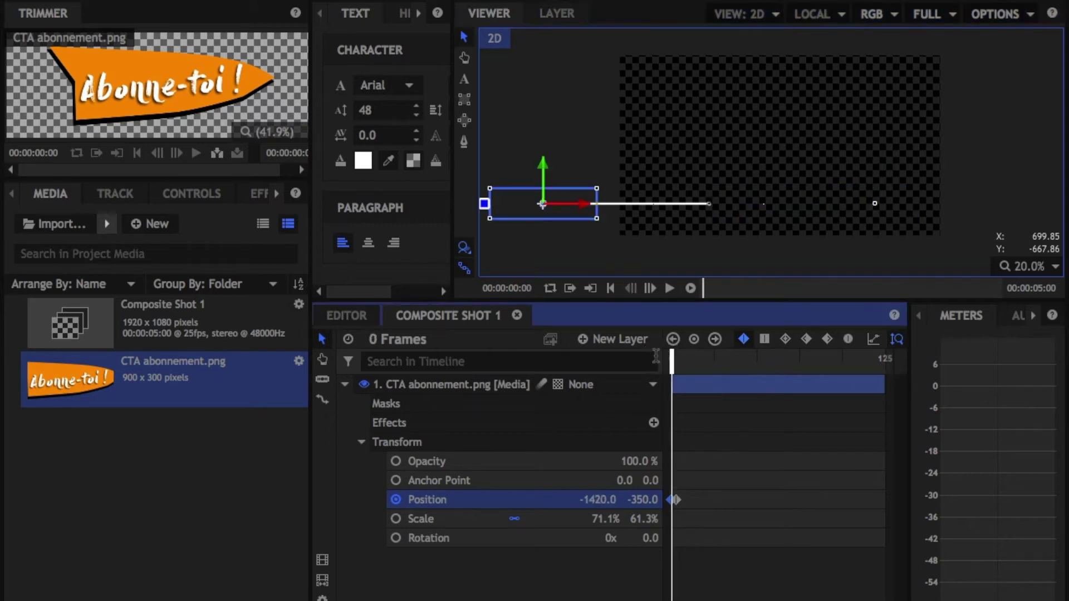
key(space)
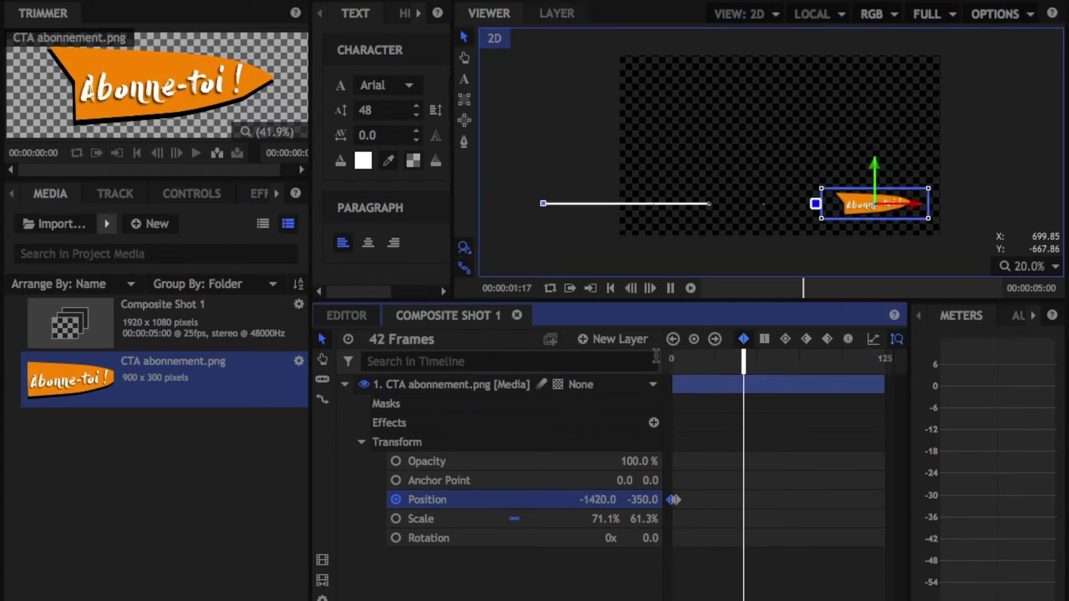
key(space)
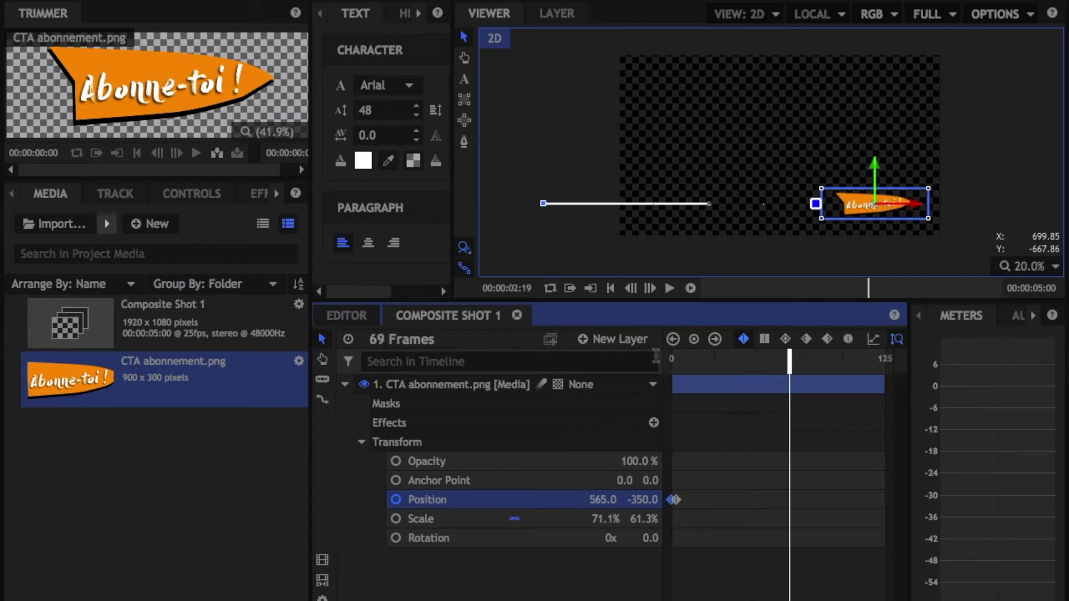
click(610, 289)
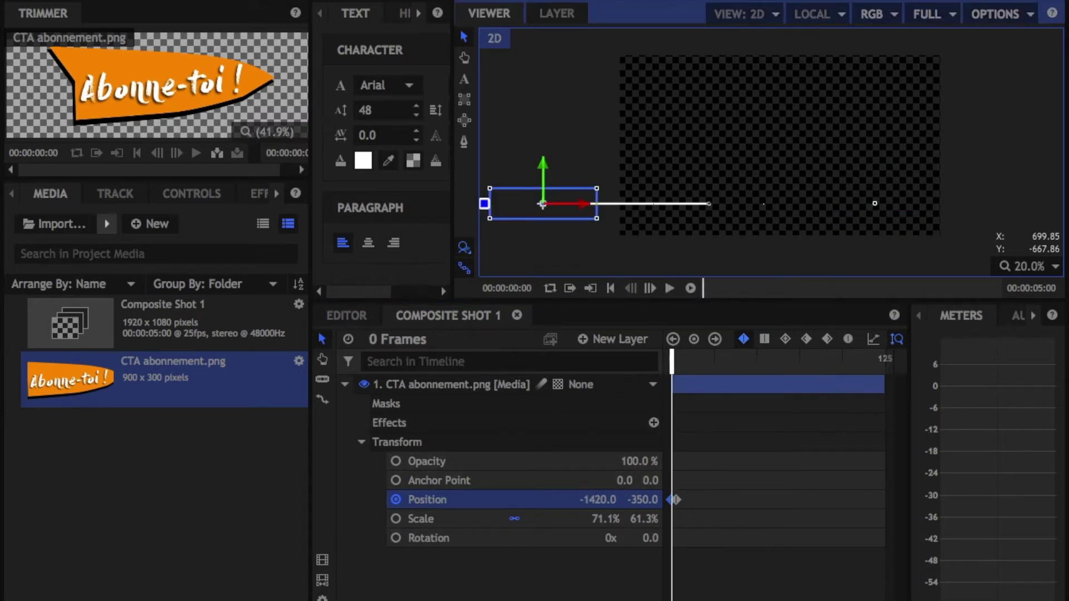
- Add a Position keyframe at frame 4 by nudging the banner slightly left to about X 555
click(725, 600)
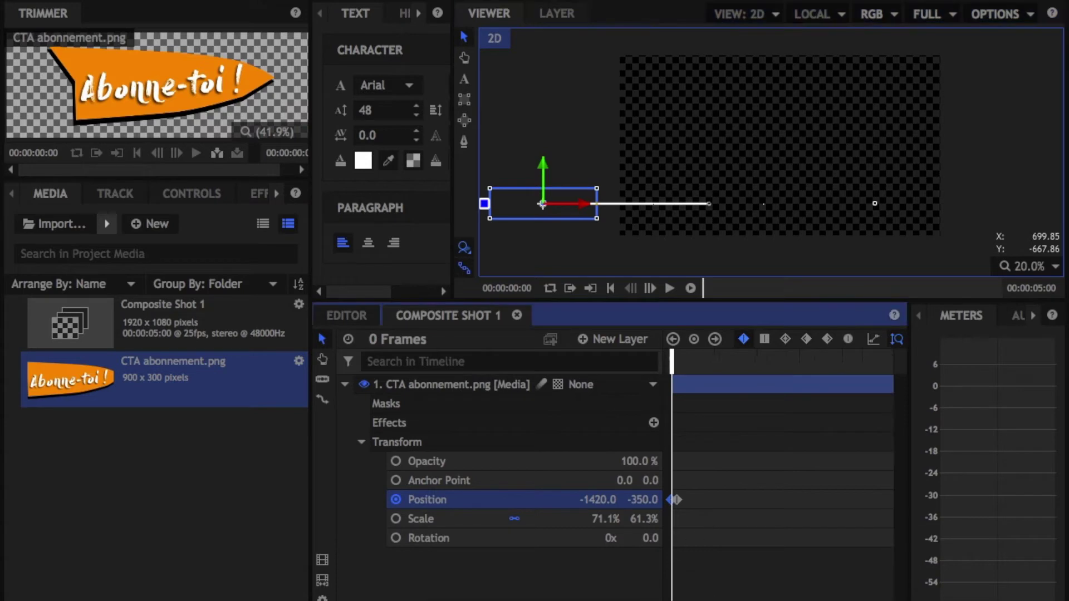
drag(708, 599, 717, 600)
click(715, 339)
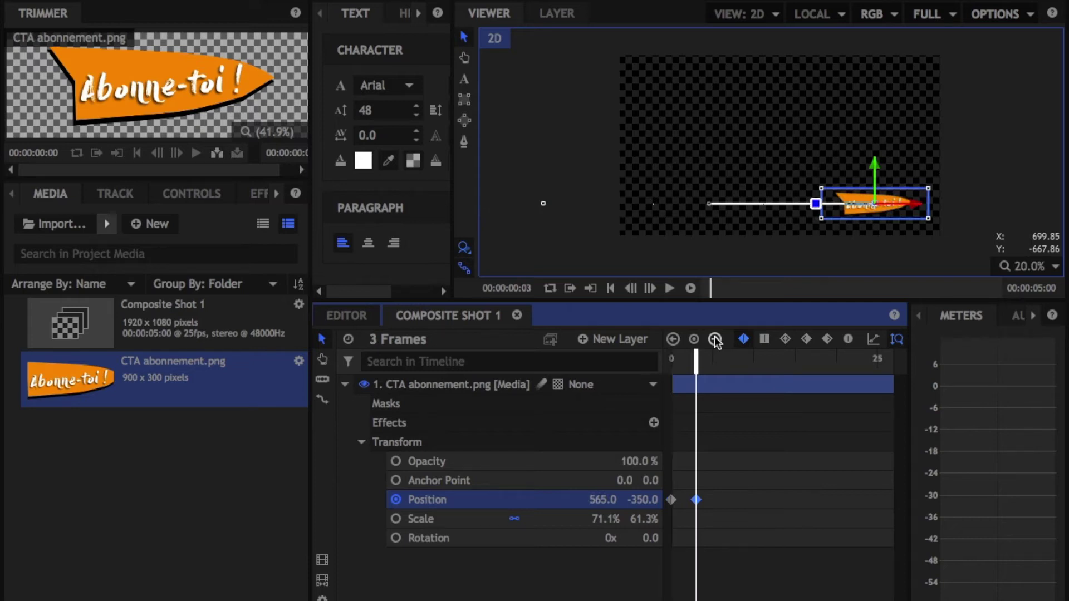
key(Right)
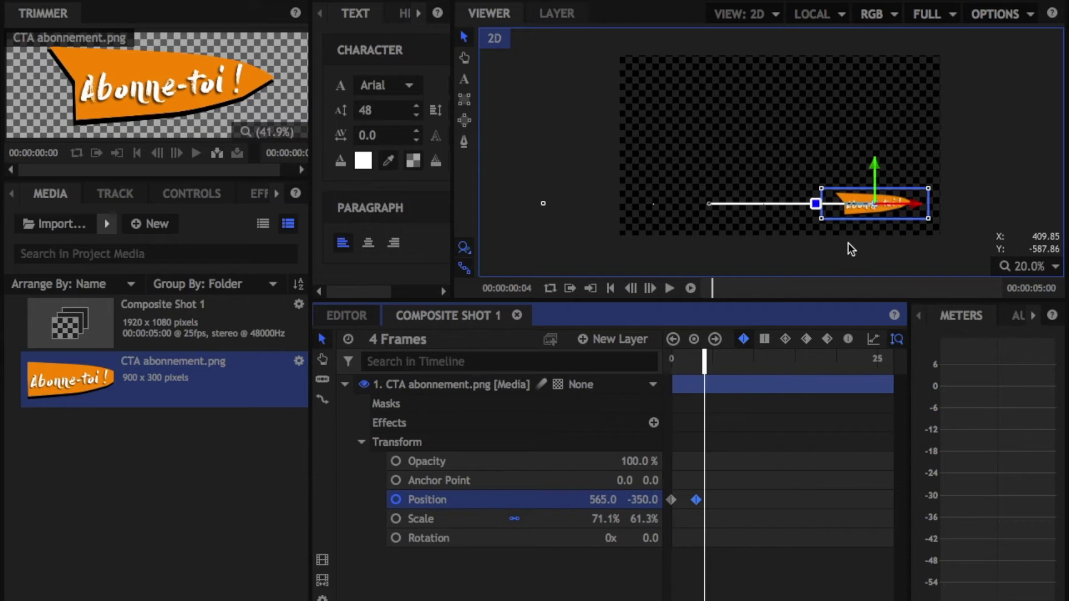
drag(918, 203, 912, 203)
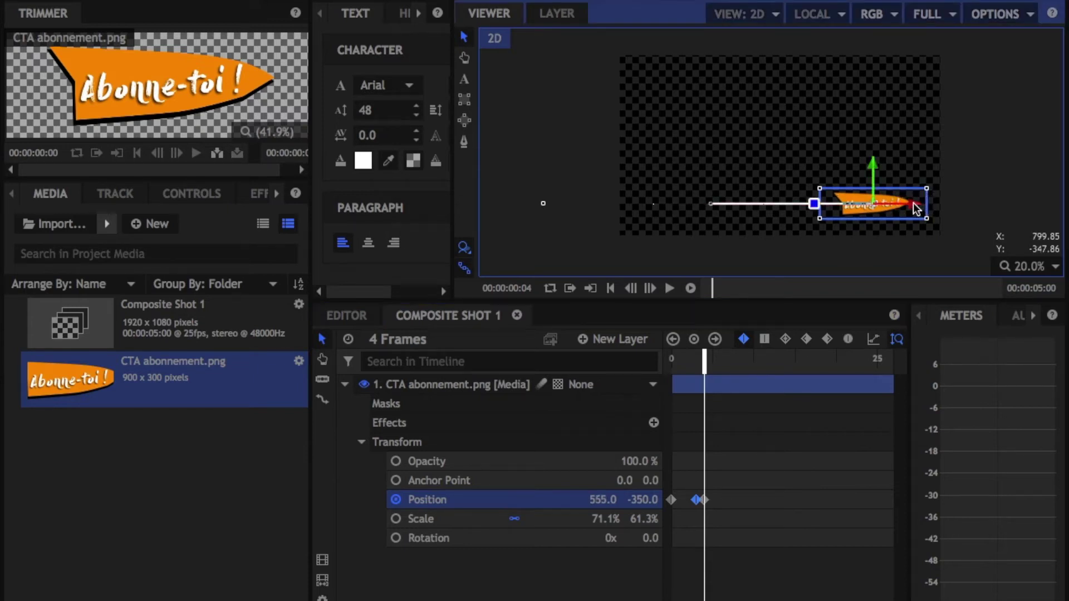
- Compare the banner's positions at the keyframes on frames 3 and 4
key(Right)
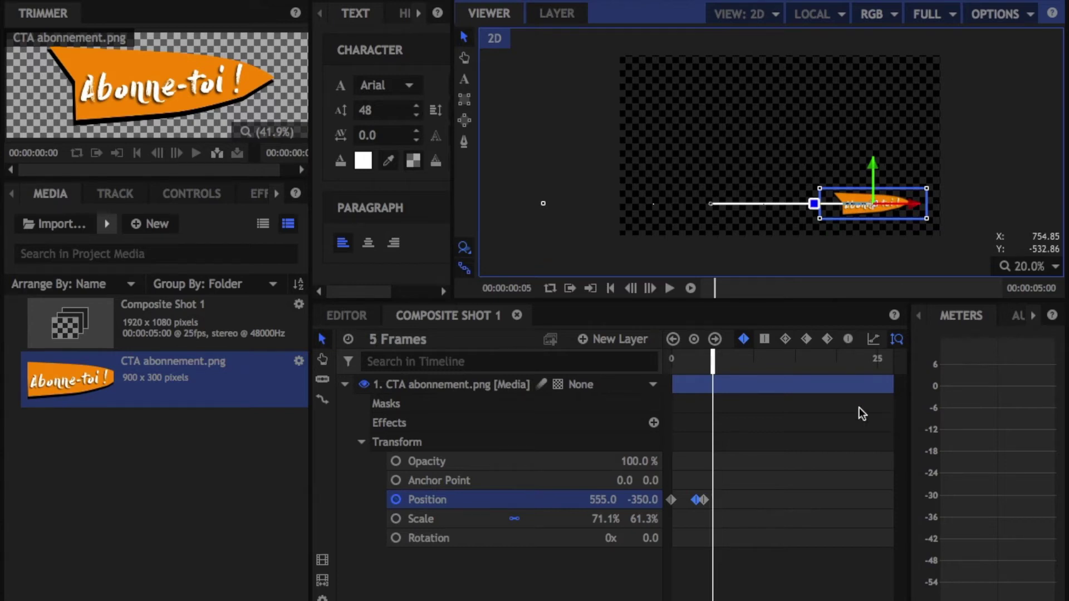
click(673, 341)
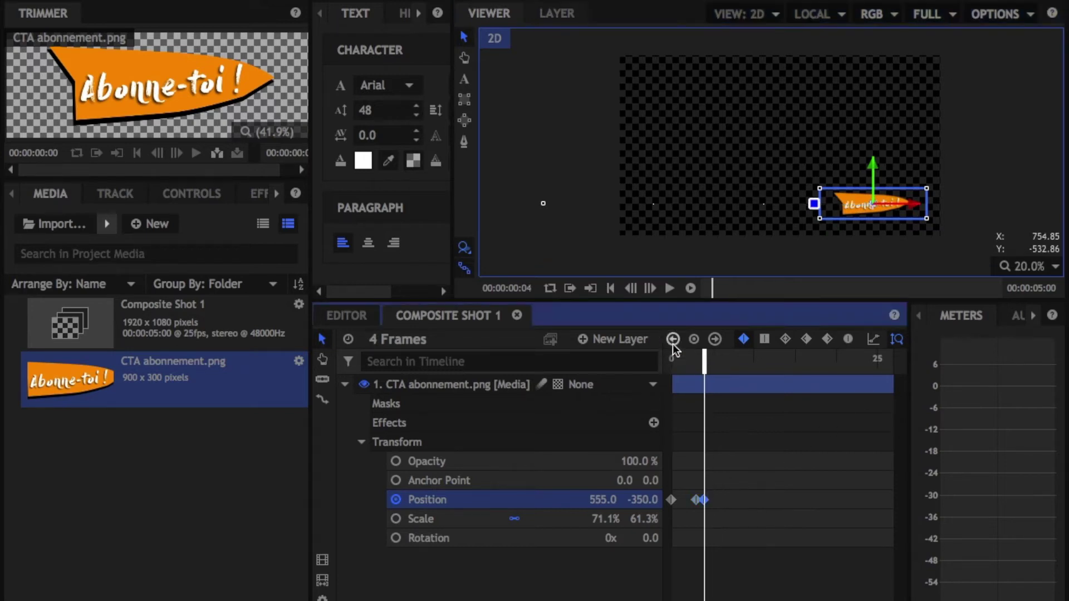
click(672, 340)
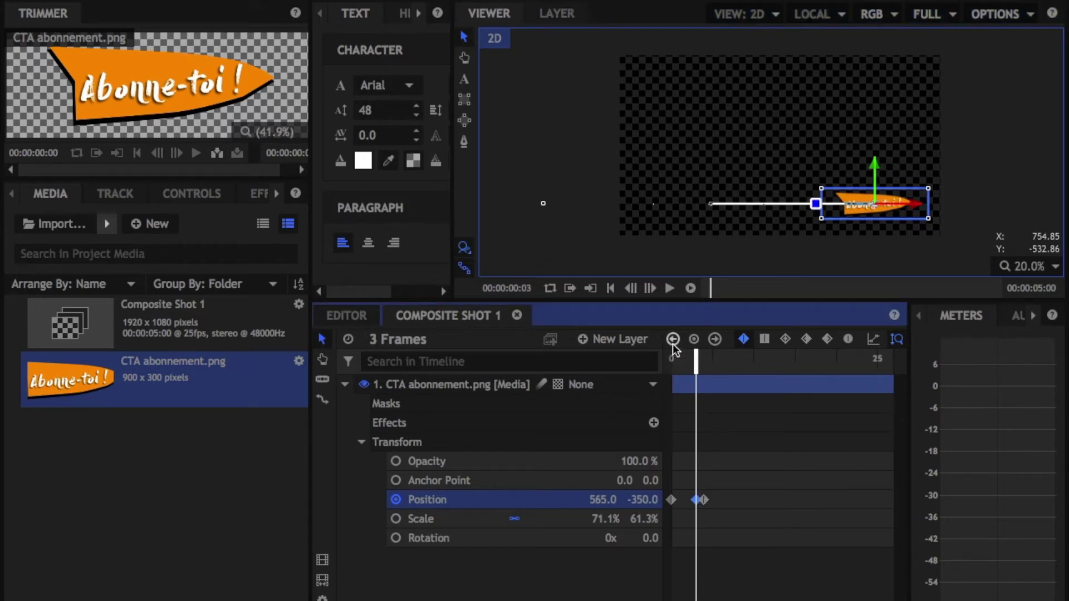
click(716, 340)
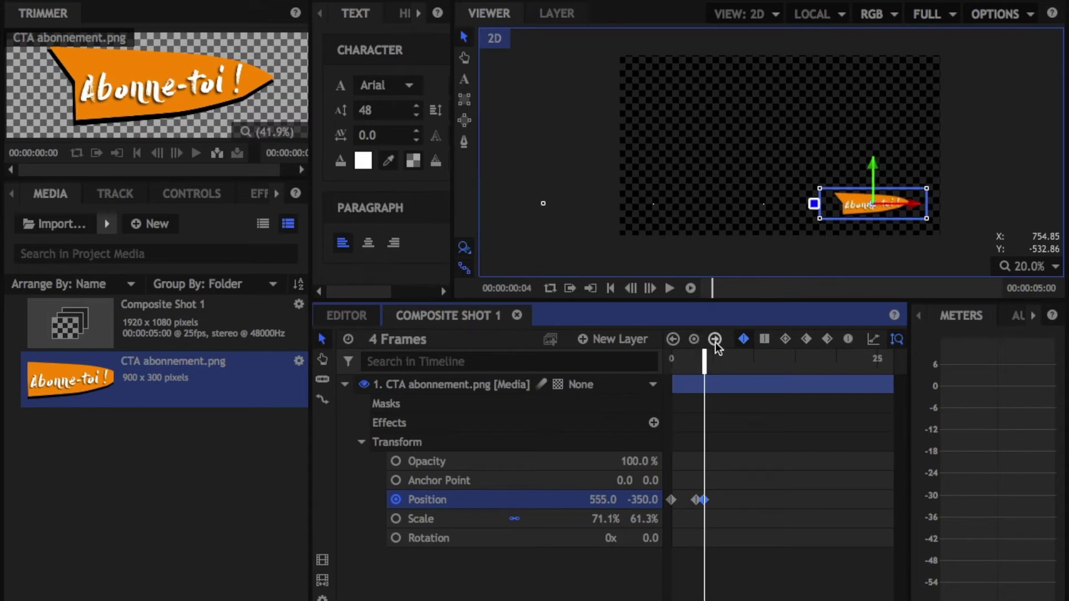
- Copy the banner's Position keyframe from frame 3 and add it again at frame 5, at X 565
right_click(697, 502)
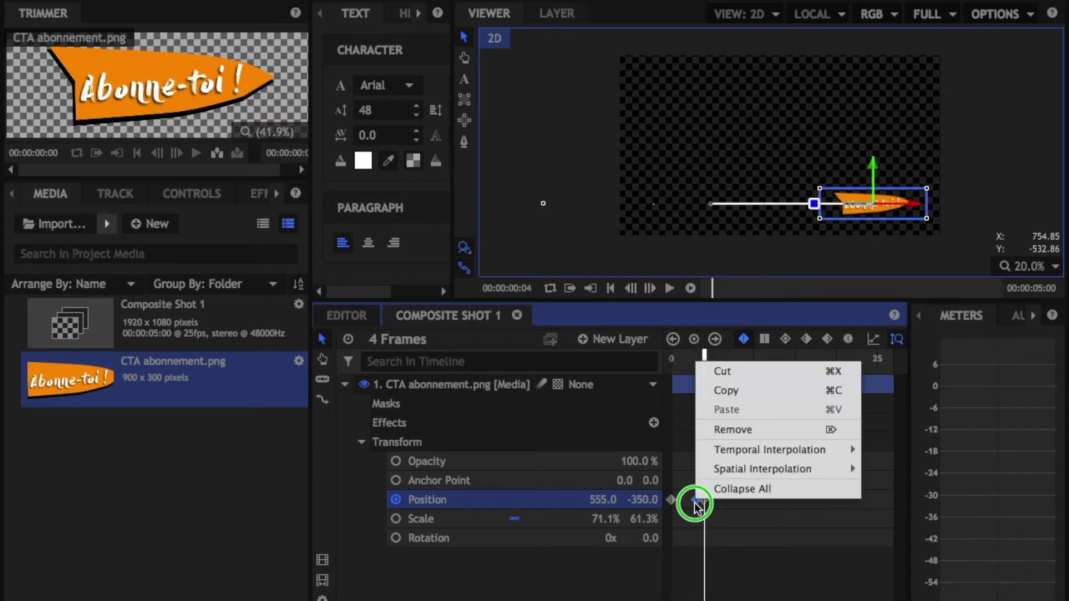
click(741, 396)
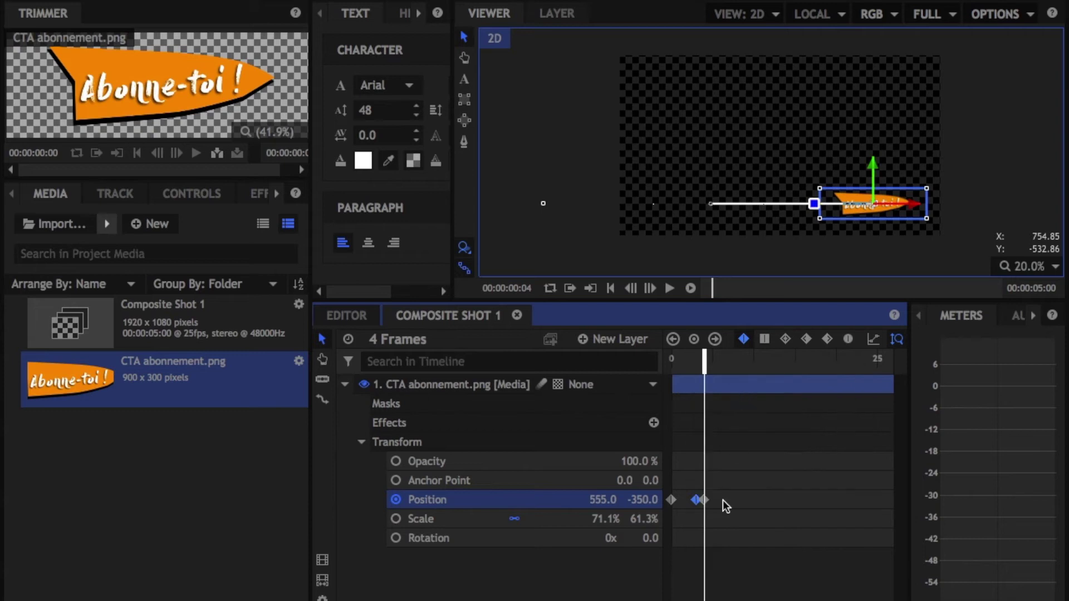
click(715, 340)
click(673, 340)
click(715, 339)
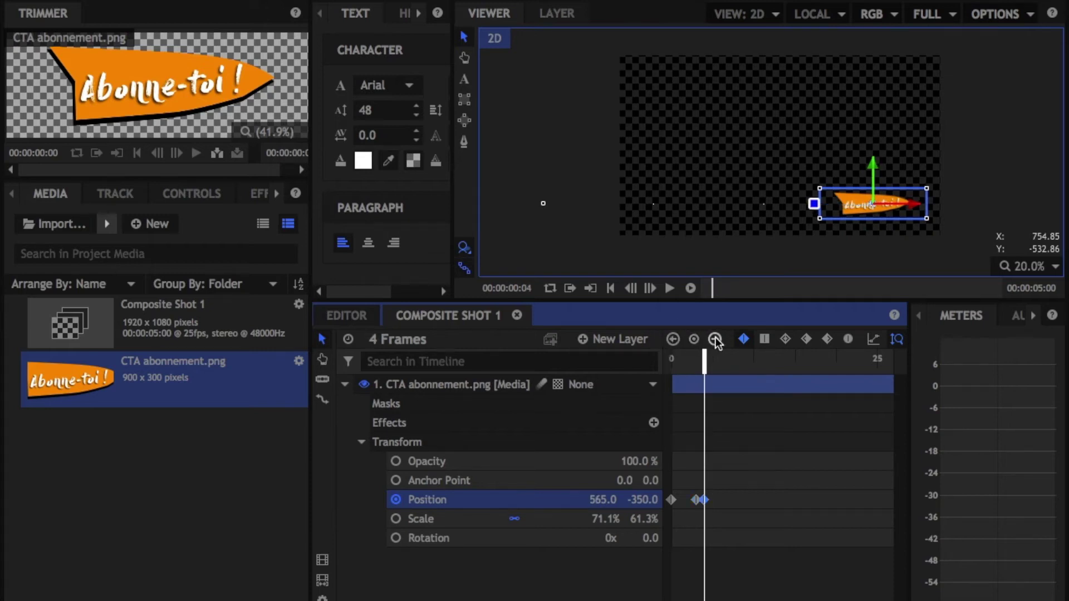
click(715, 339)
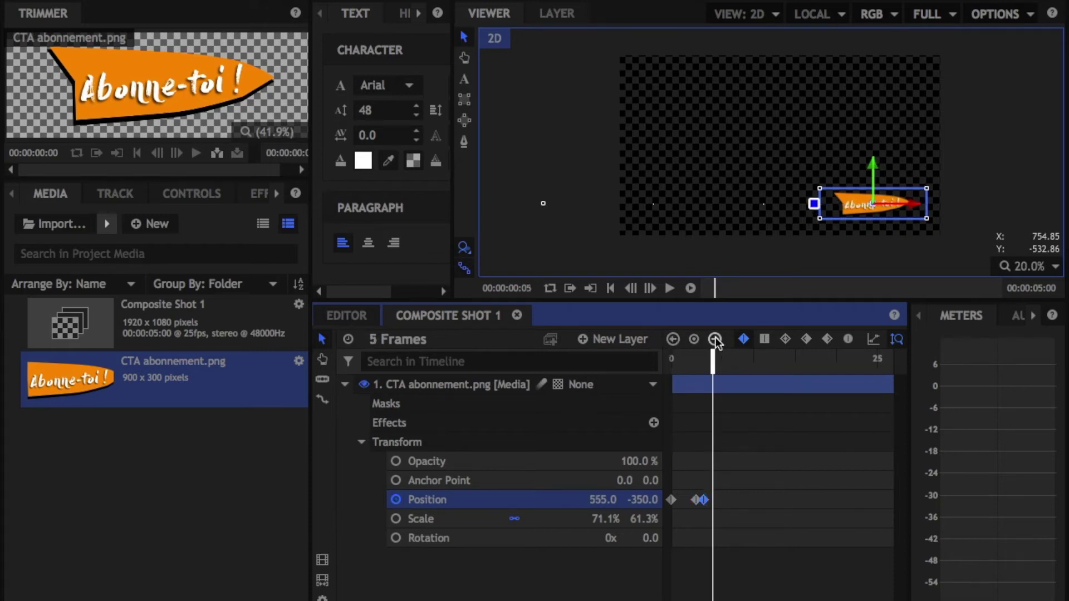
key(shift+Right)
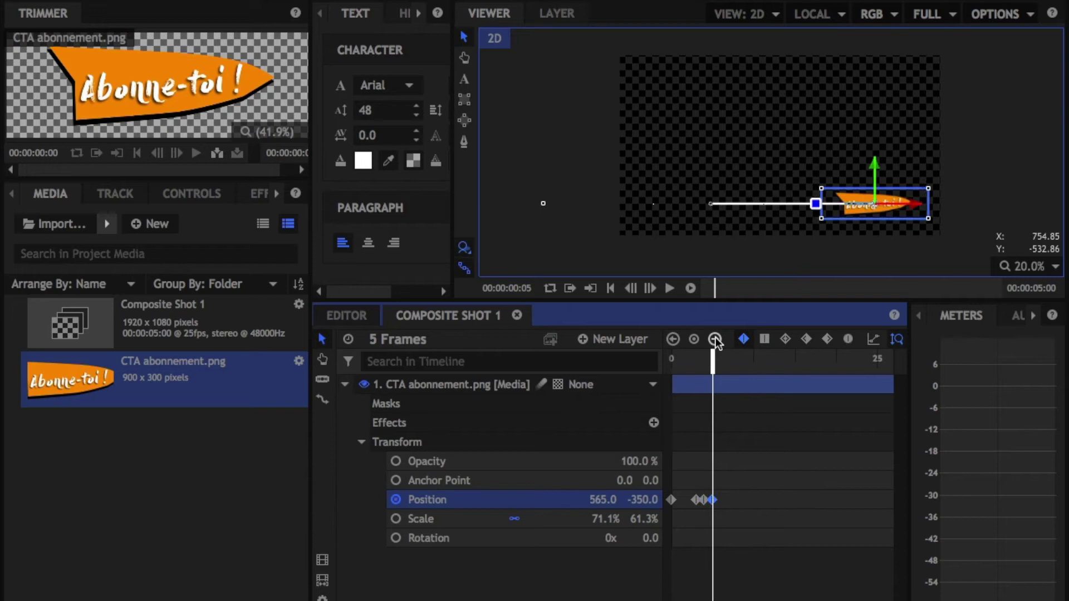
- Preview the banner's slide-in and small bounce from the first frame
mouse_move(709, 358)
mouse_down()
mouse_move(696, 353)
mouse_move(718, 358)
mouse_up()
click(611, 288)
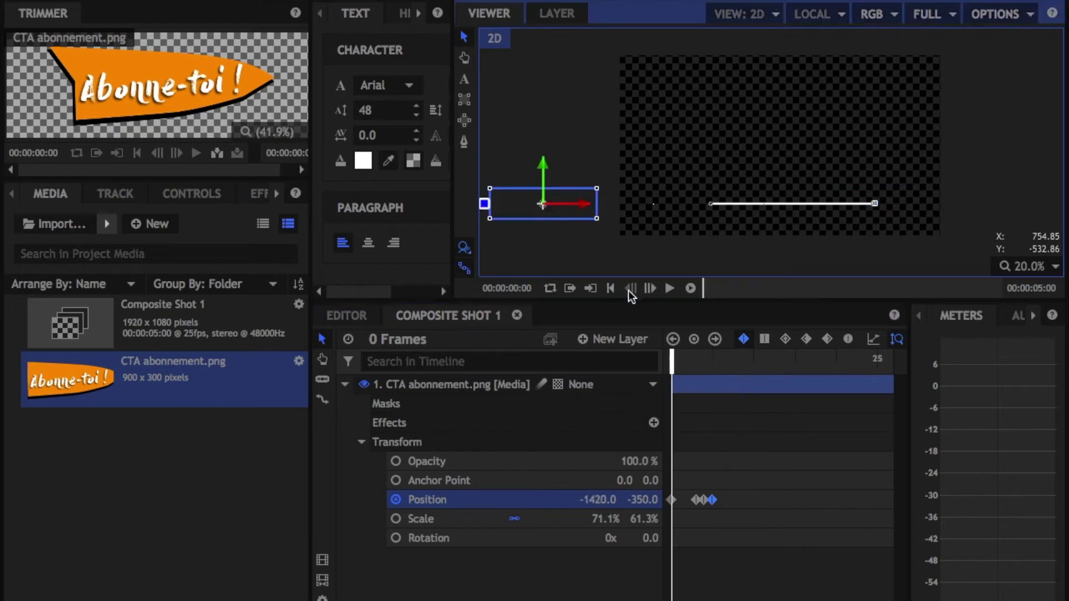
click(670, 289)
click(669, 292)
drag(730, 600, 705, 600)
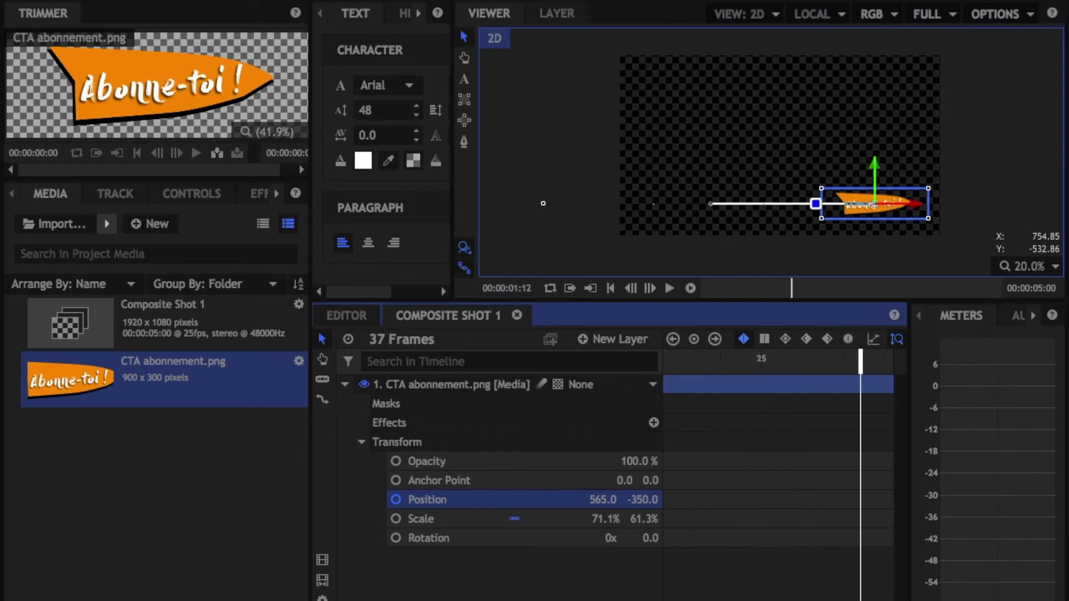
- Spread out the last two Position keyframes so that they sit at frames 5 and 7
click(718, 502)
click(718, 503)
drag(718, 500, 729, 501)
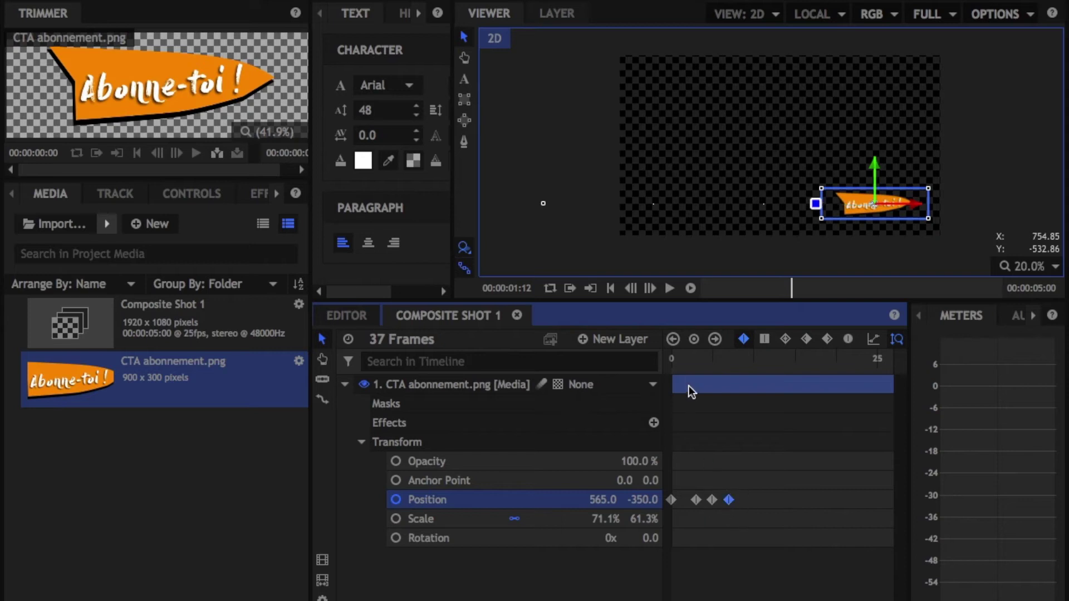
- Play back the slide-in to check the timing of the respaced Position keyframes
click(689, 366)
drag(688, 367, 833, 364)
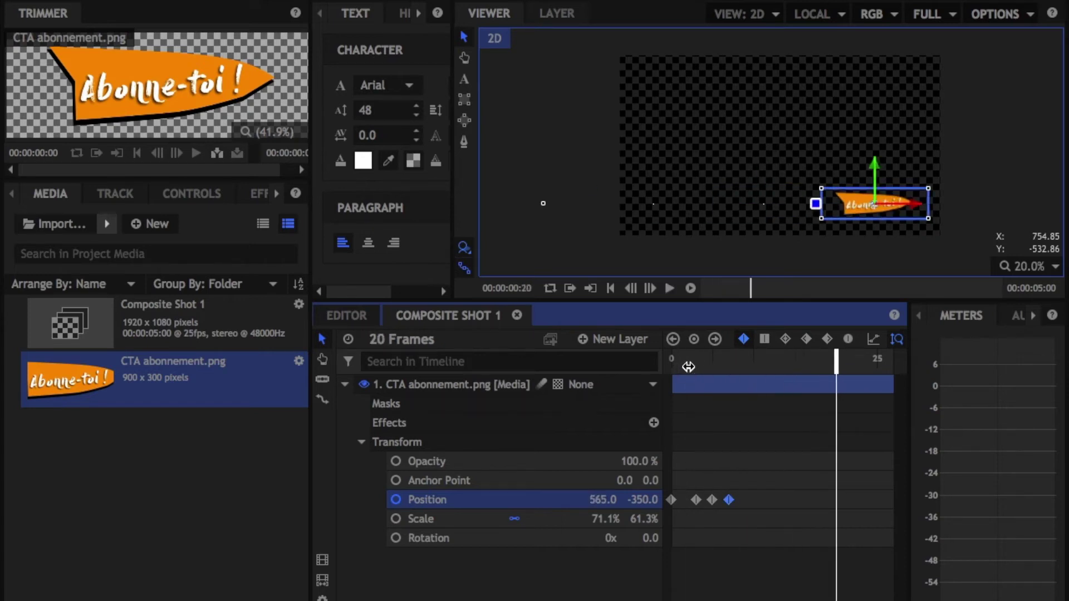
click(679, 364)
key(space)
key(space)
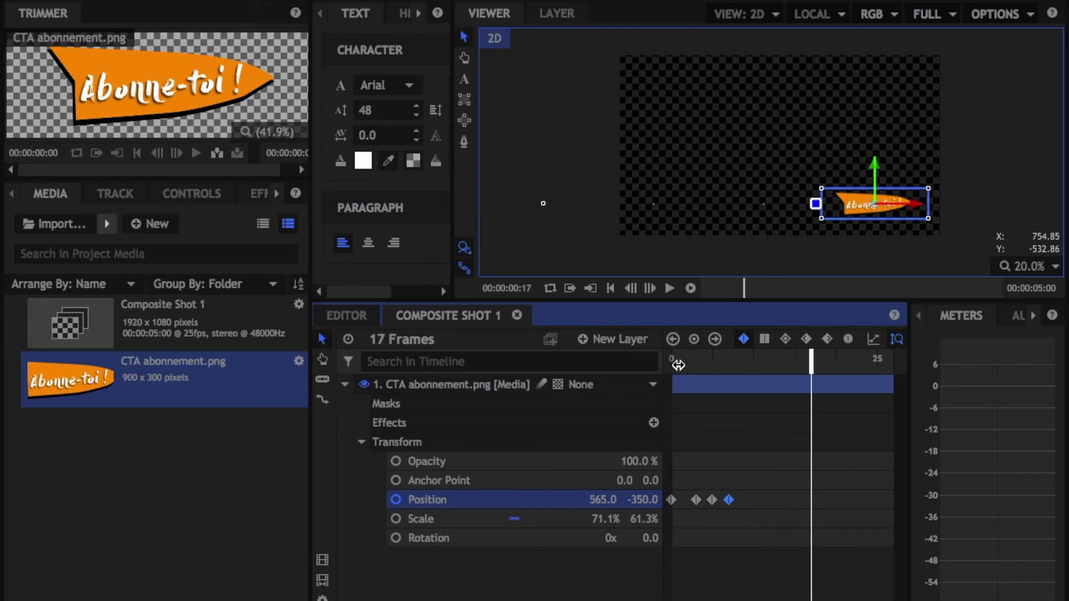
- Duplicate the last two Position keyframes of the bounce, pasting the copies from frame 9 onwards
drag(753, 503, 714, 502)
right_click(712, 500)
click(742, 389)
click(752, 497)
click(747, 360)
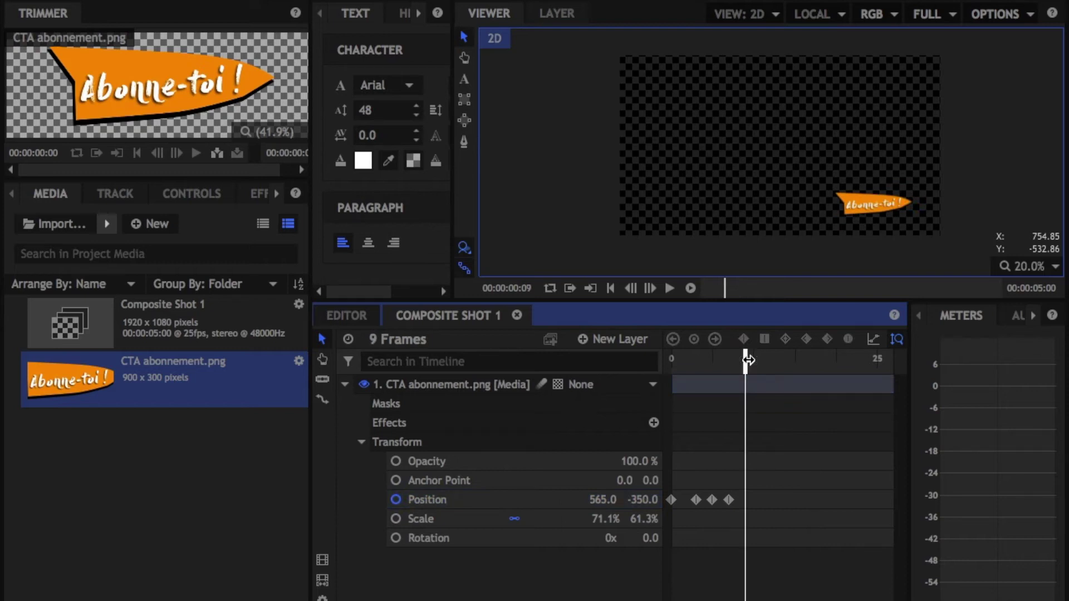
click(555, 500)
key(ctrl+v)
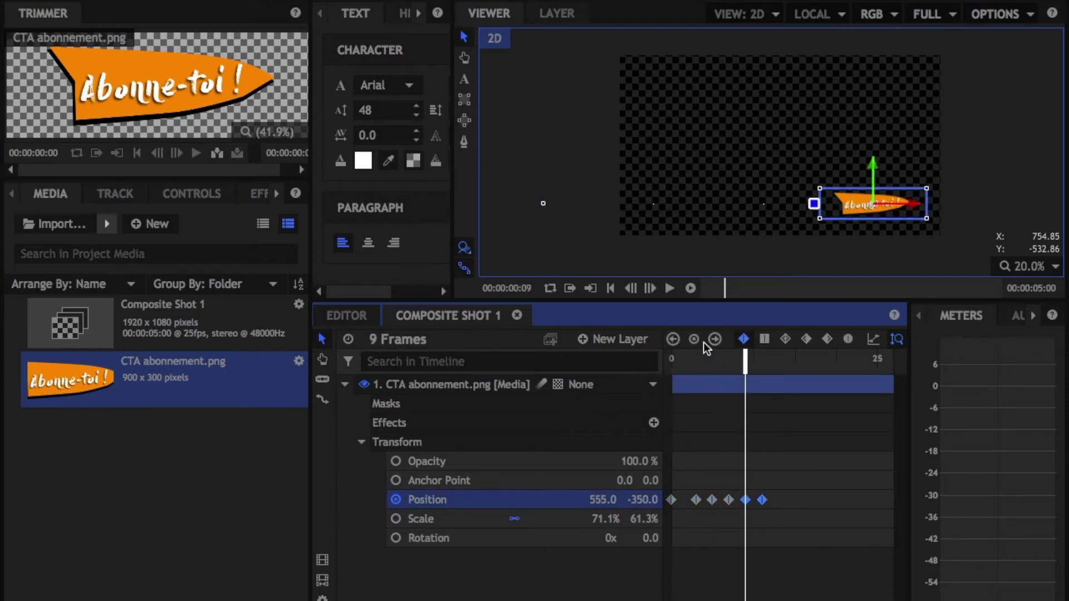
- Preview the slide-in with the repeated bounce
click(688, 362)
key(space)
key(space)
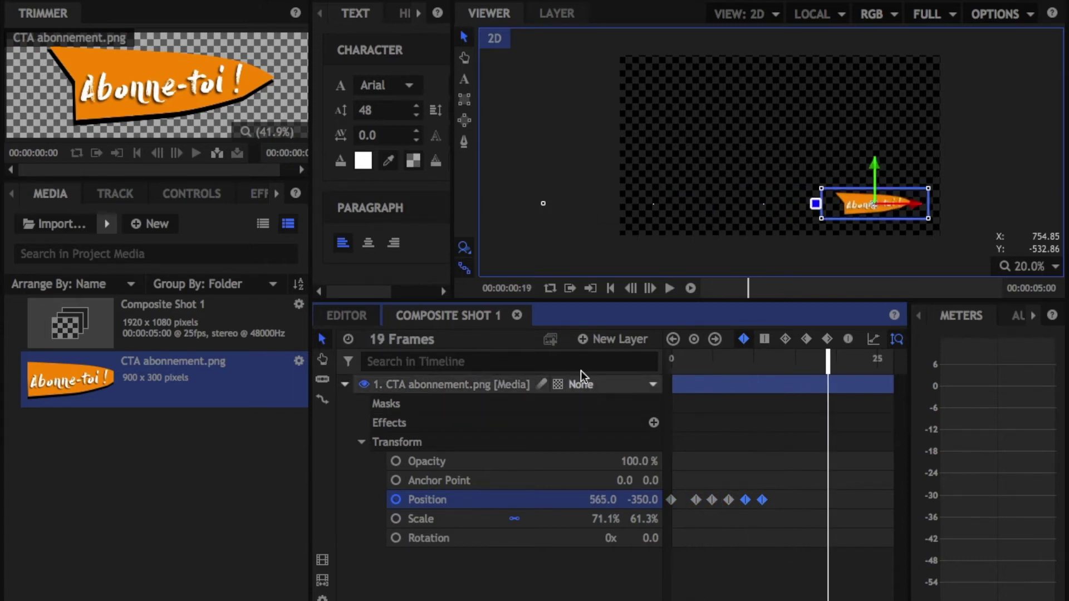
- At frame 39, slide the banner horizontally out of the frame's right side to about X 1315
scroll(777, 456, right, 3)
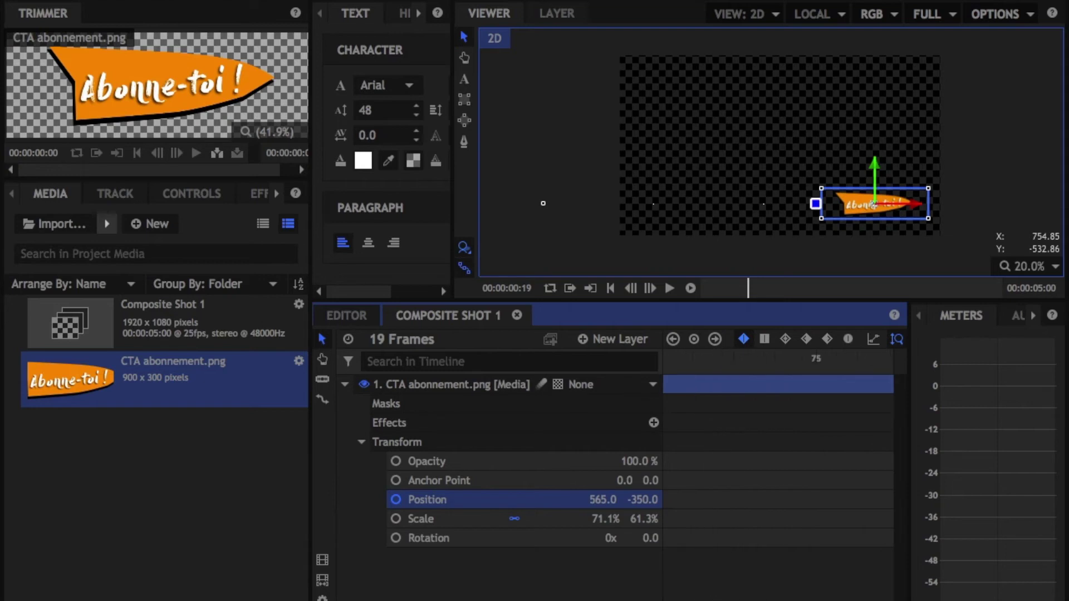
scroll(778, 456, left, 10)
scroll(778, 457, down, 3)
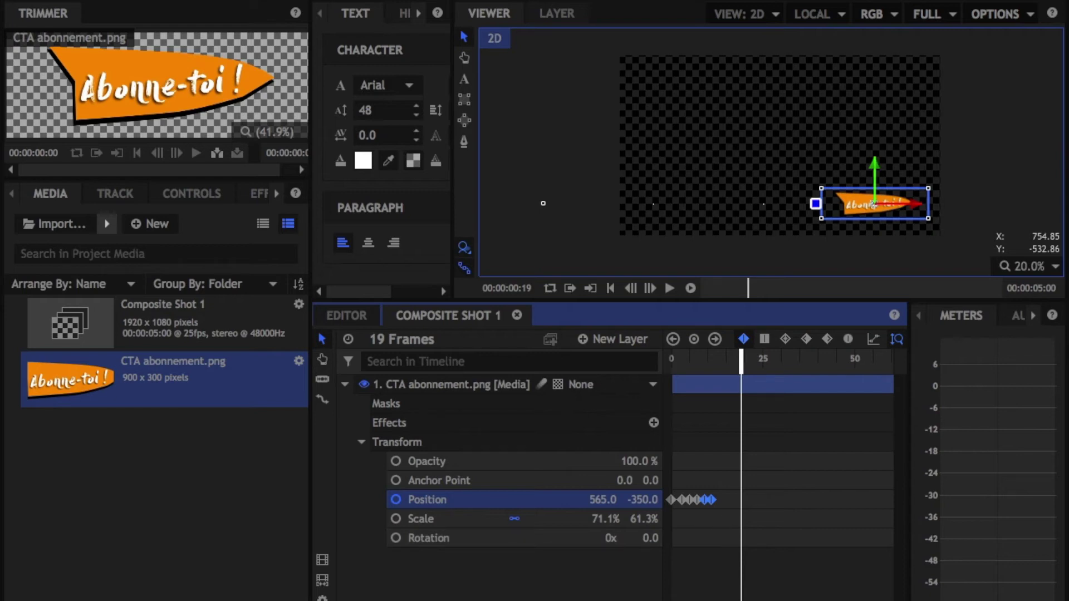
drag(740, 362, 814, 372)
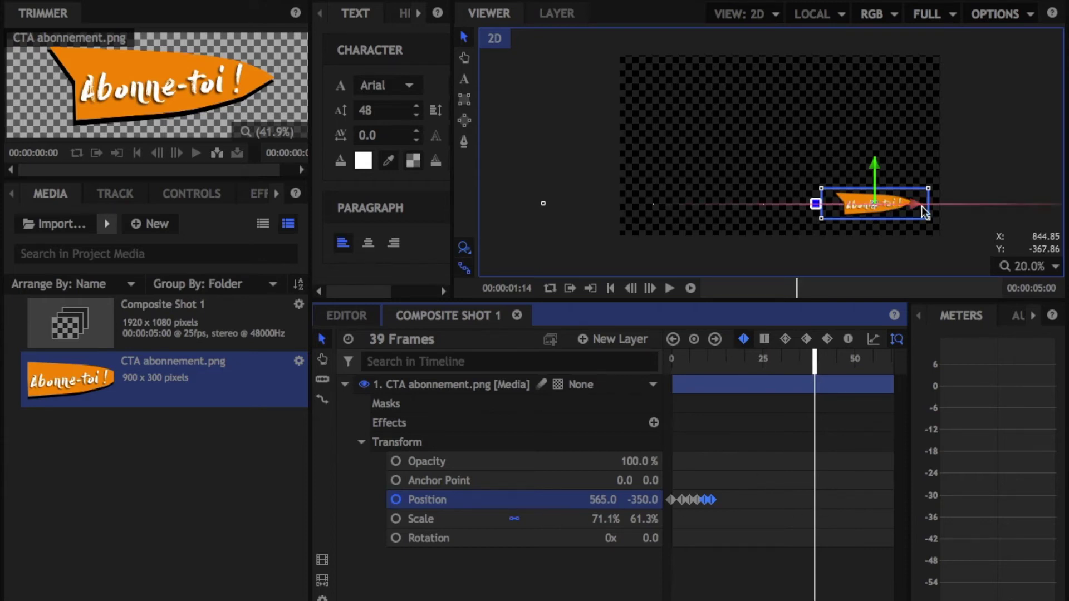
drag(917, 204, 1042, 206)
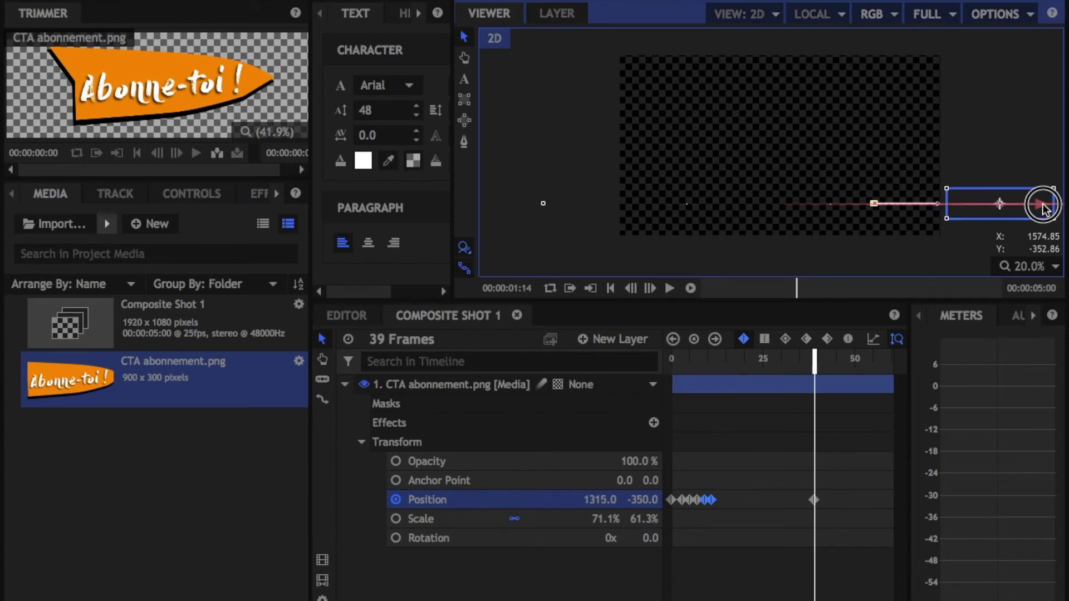
- Copy the Position keyframe at frame 11 and paste it at frame 37 to hold the banner before its exit
click(813, 361)
drag(814, 362, 807, 362)
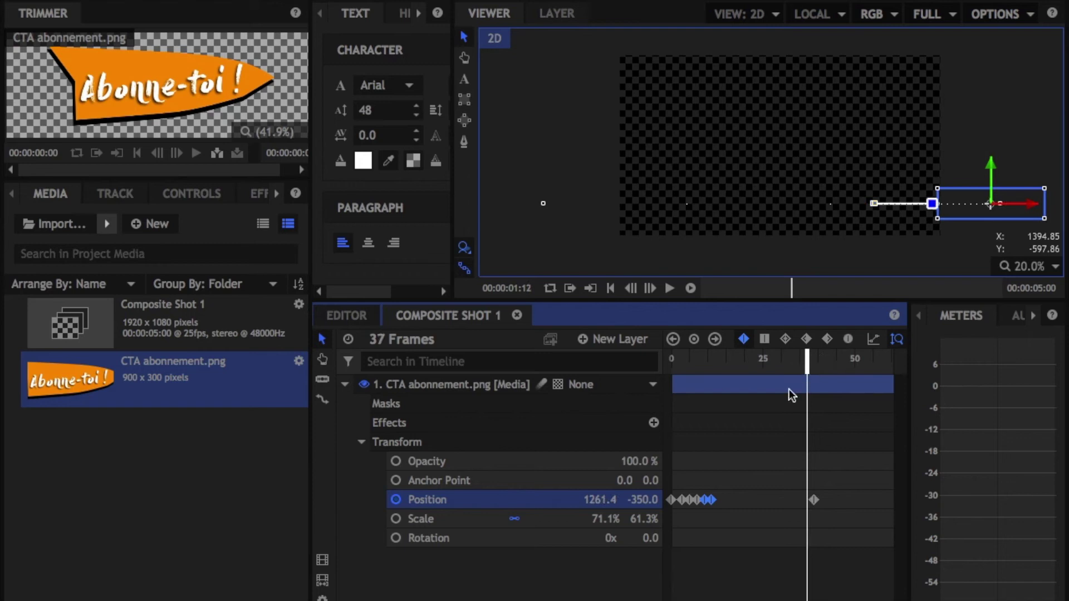
right_click(715, 501)
click(773, 392)
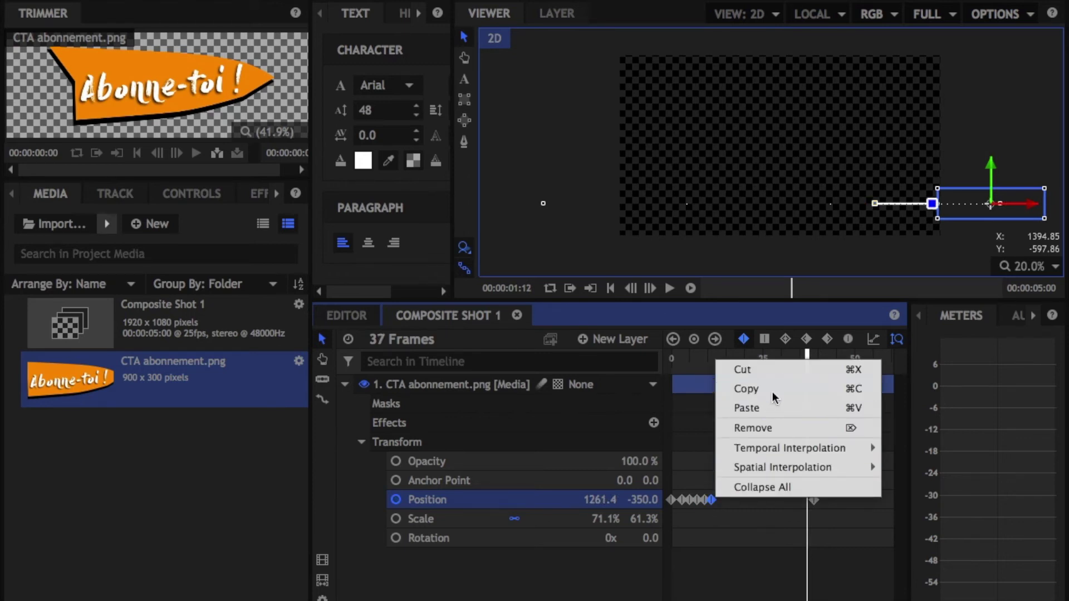
click(806, 499)
click(539, 501)
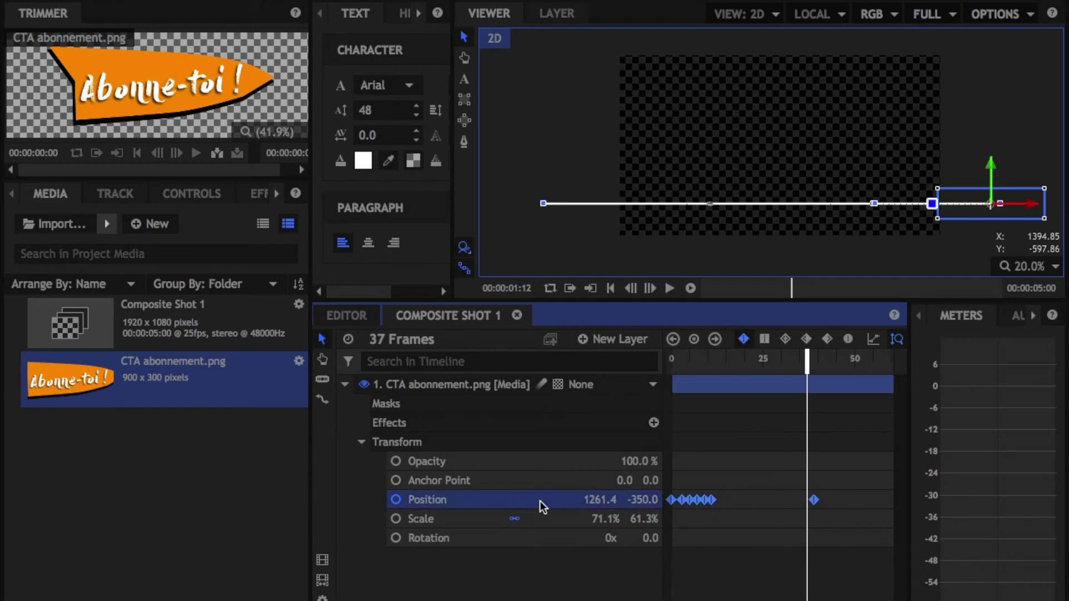
key(ctrl+v)
- Preview the banner's full entrance and exit animation twice
click(685, 361)
key(space)
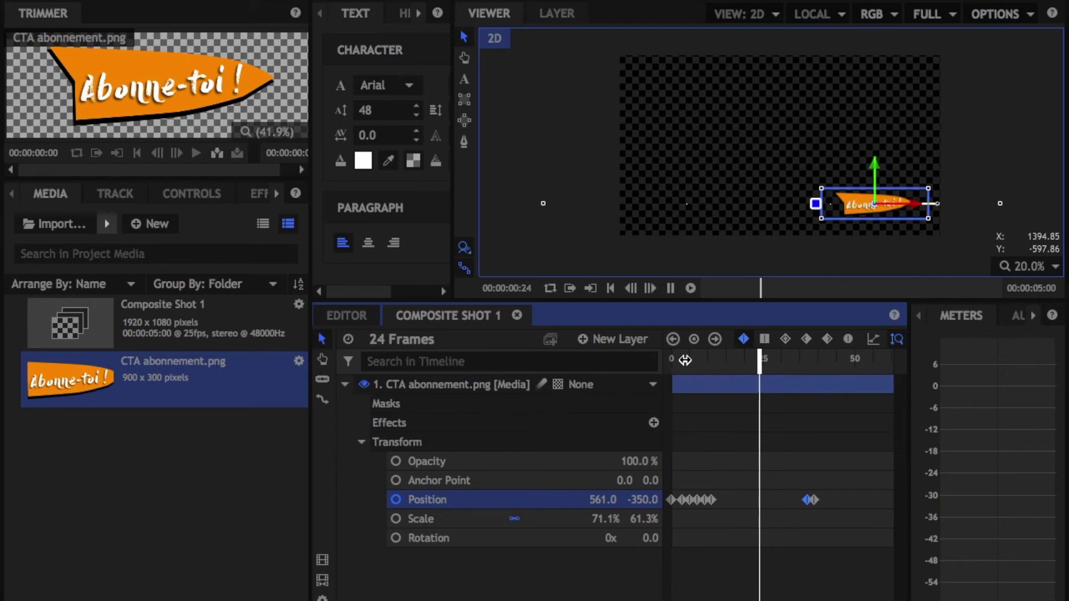
key(space)
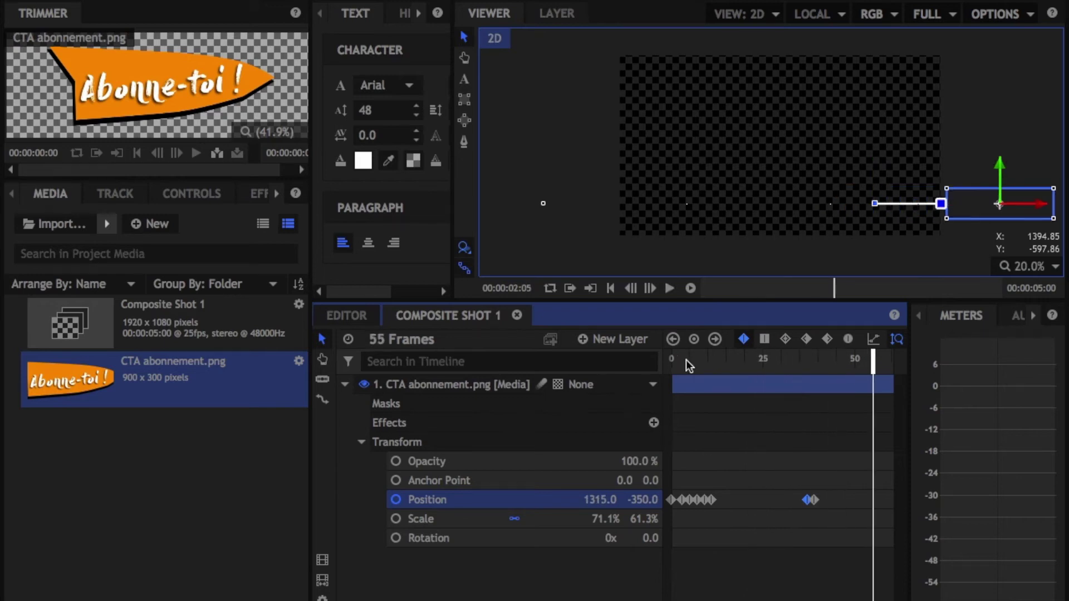
click(608, 289)
key(space)
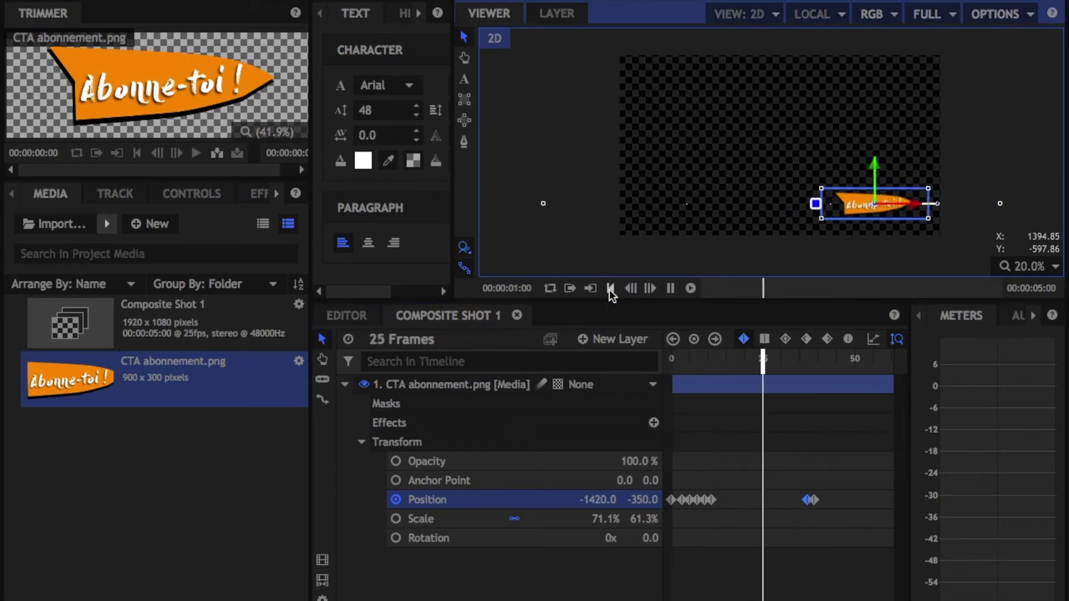
key(space)
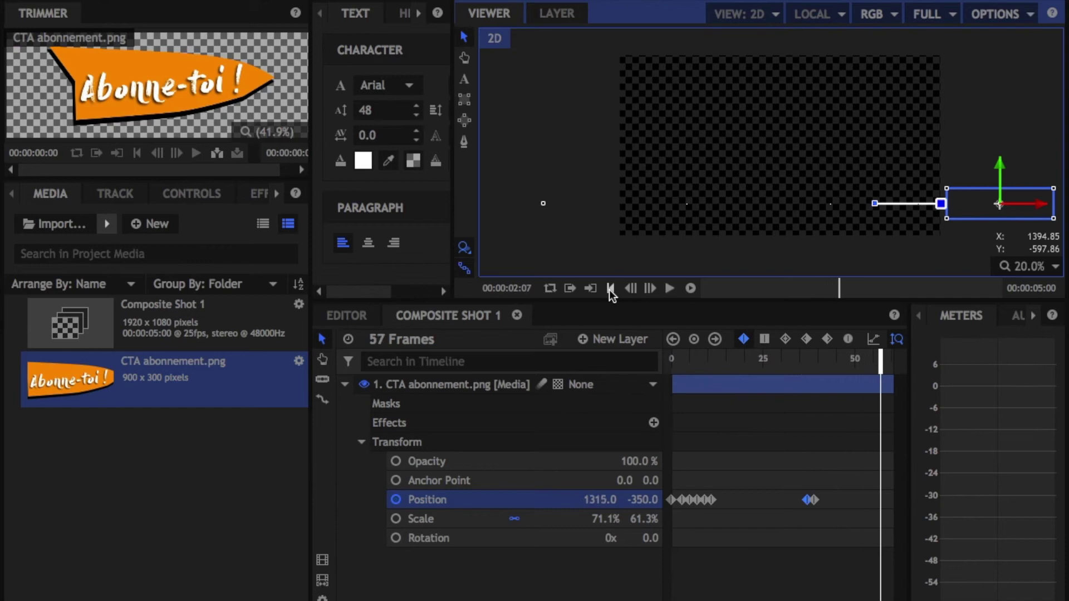
- Go to the Position keyframe at frame 11 and enable Scale keyframing for the banner there
click(712, 500)
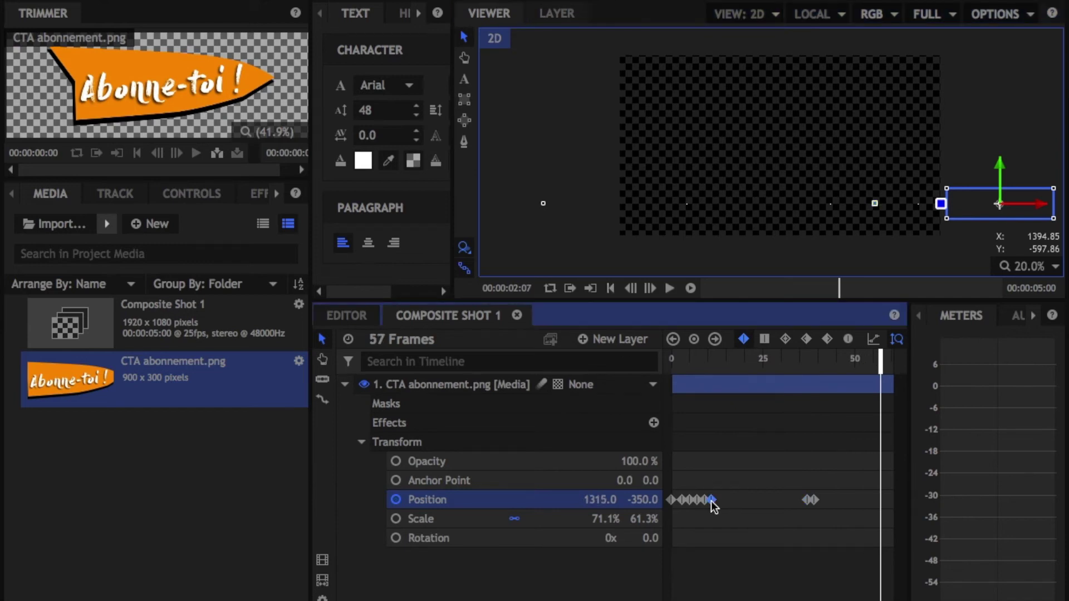
click(566, 517)
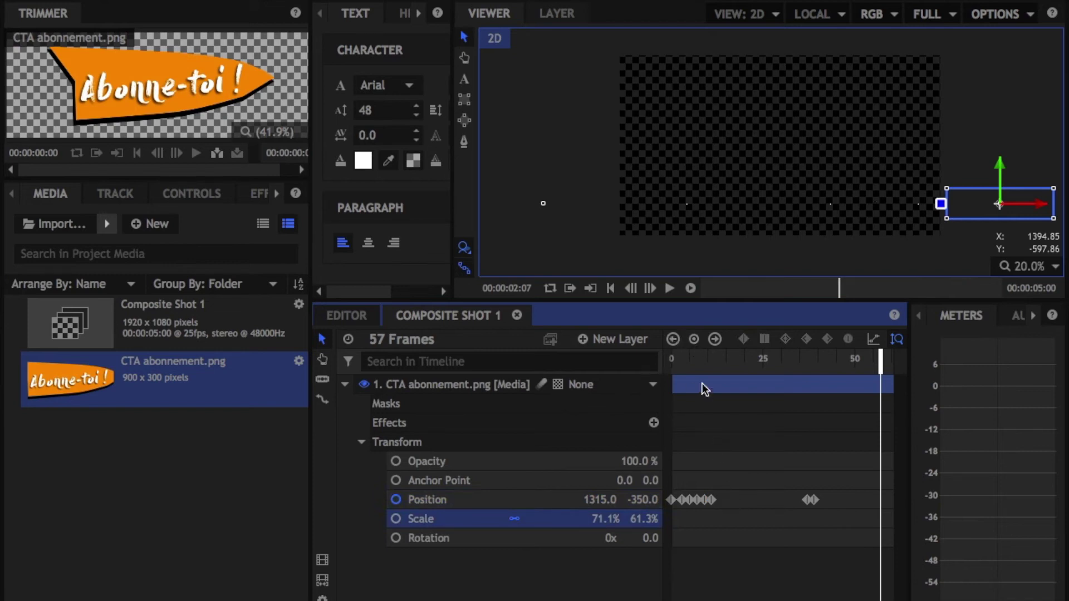
click(580, 501)
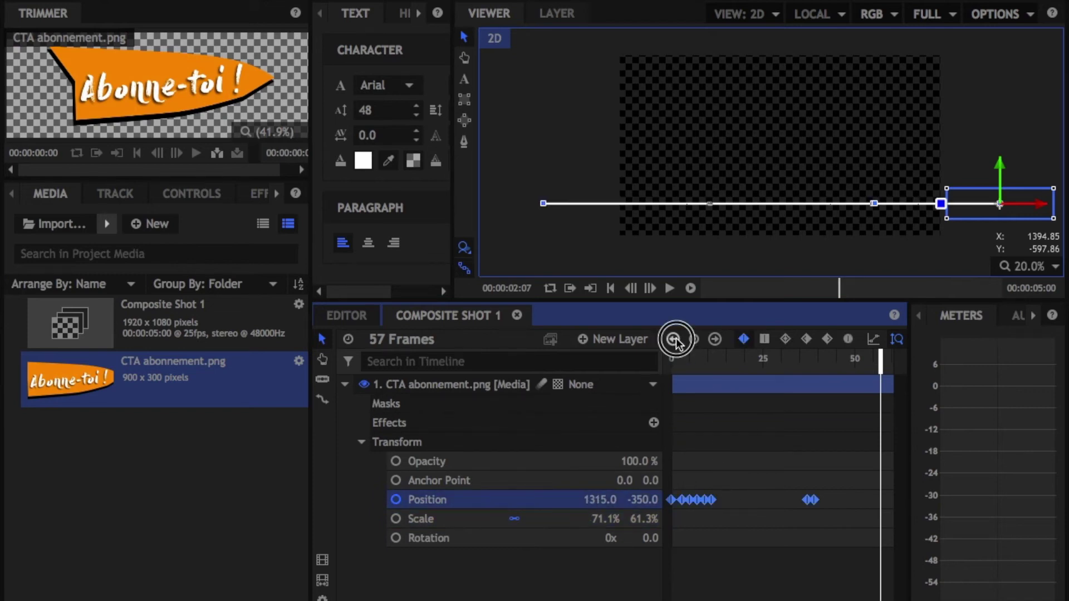
click(675, 340)
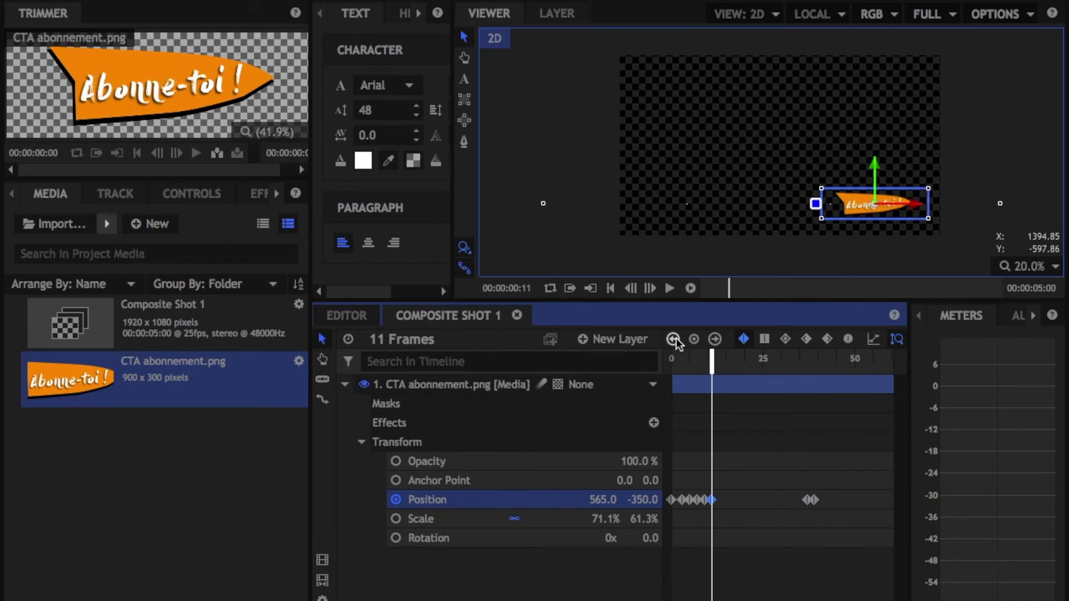
click(482, 519)
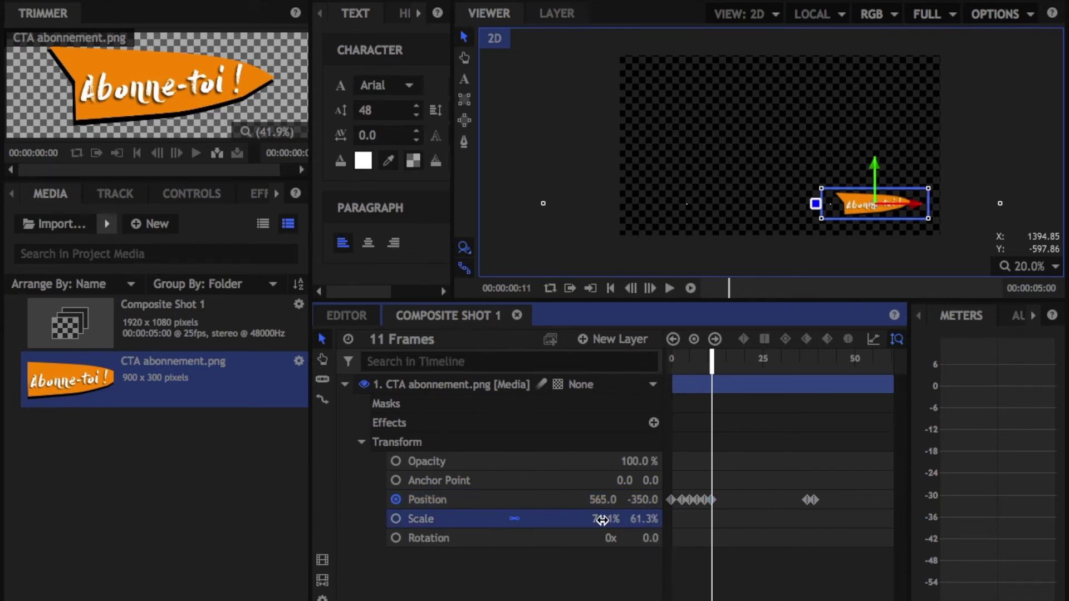
click(395, 519)
- Add Scale keyframes that enlarge the banner to about 73.3% vertically at frame 13 and shrink it to about 70.1% by 60.4% at frame 15
key(Right)
key(Right)
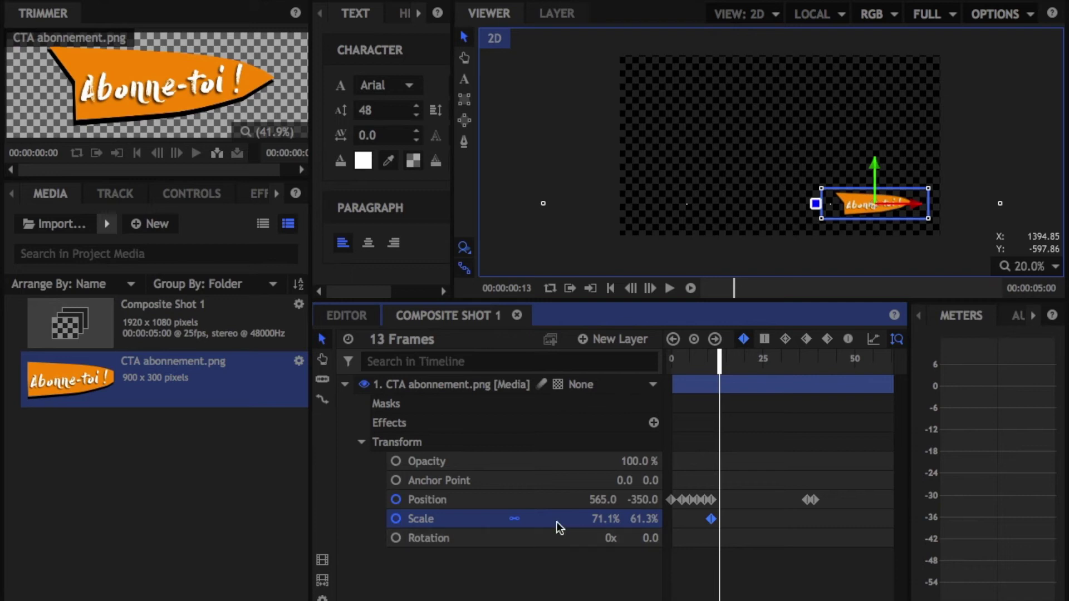
drag(596, 517, 664, 517)
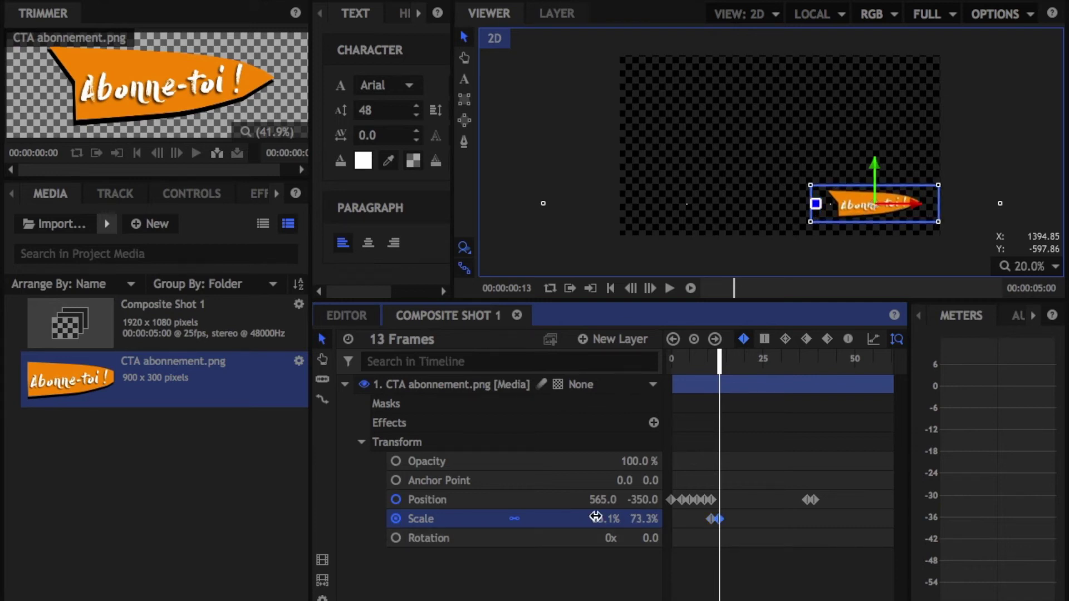
key(Right)
key(Right)
drag(596, 516, 512, 517)
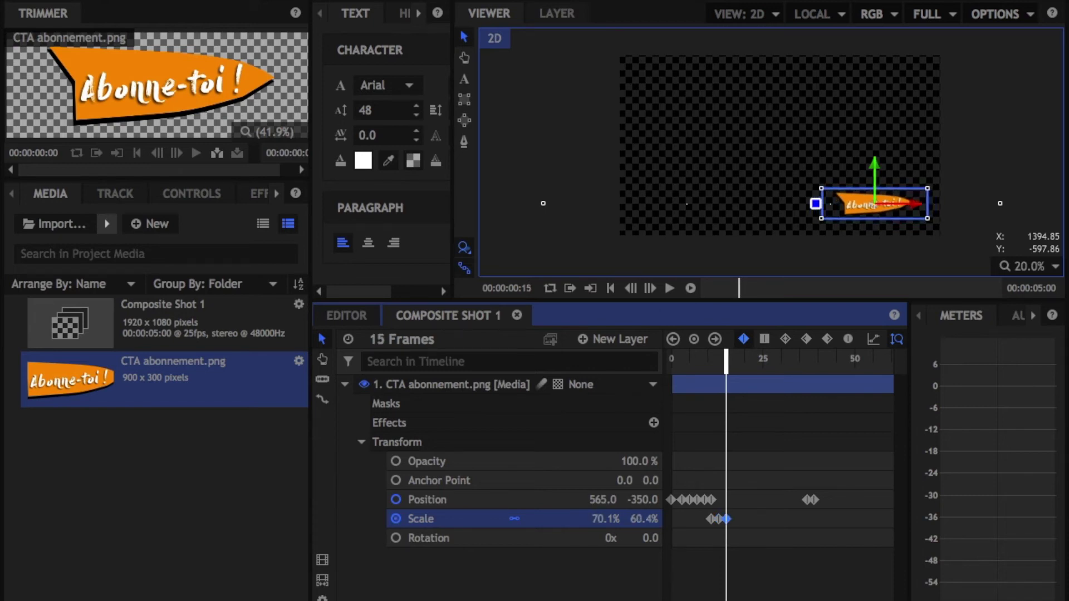
- Add a second Scale pulse, enlarging the banner at frame 17 and reducing it to about 62.1% vertically at frame 19, and return to the start
key(Right)
key(Right)
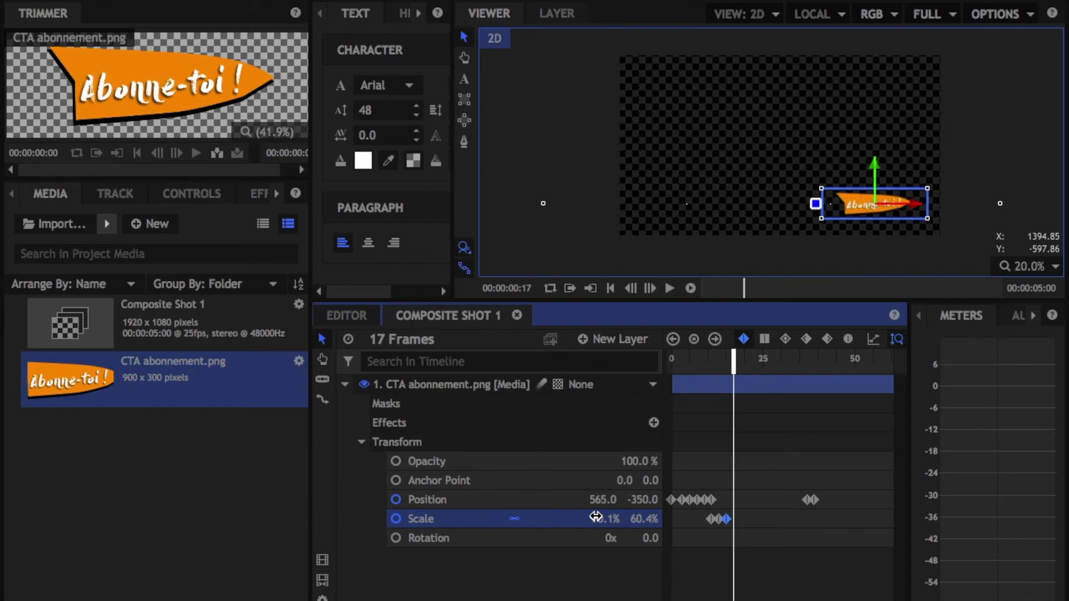
drag(596, 517, 668, 517)
key(Right)
key(Right)
drag(596, 516, 535, 517)
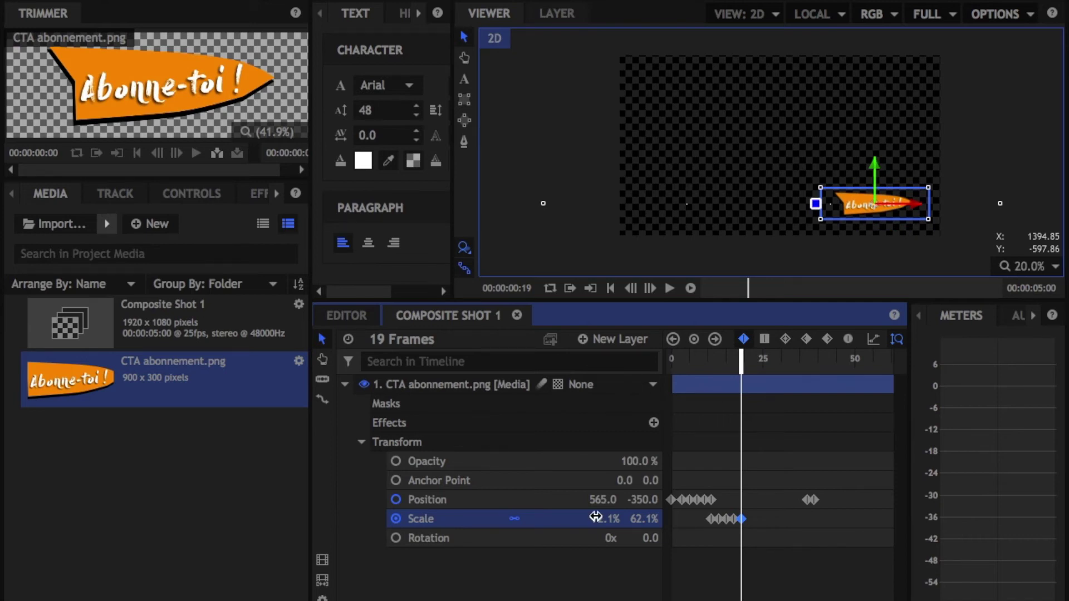
click(610, 287)
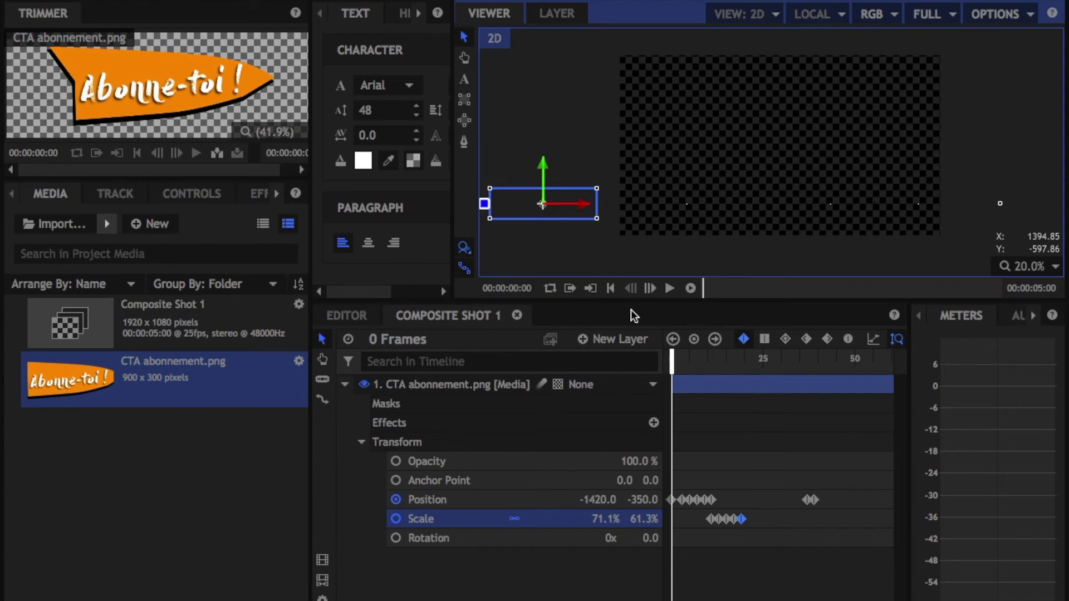
- Play through the banner's full animation to check the Scale pulses
click(670, 289)
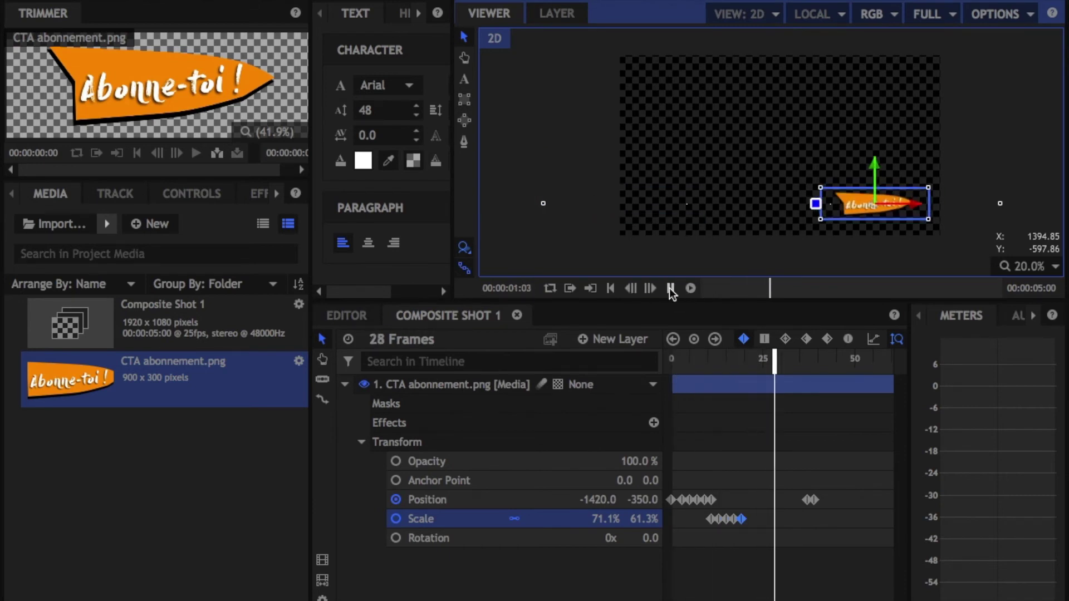
click(670, 288)
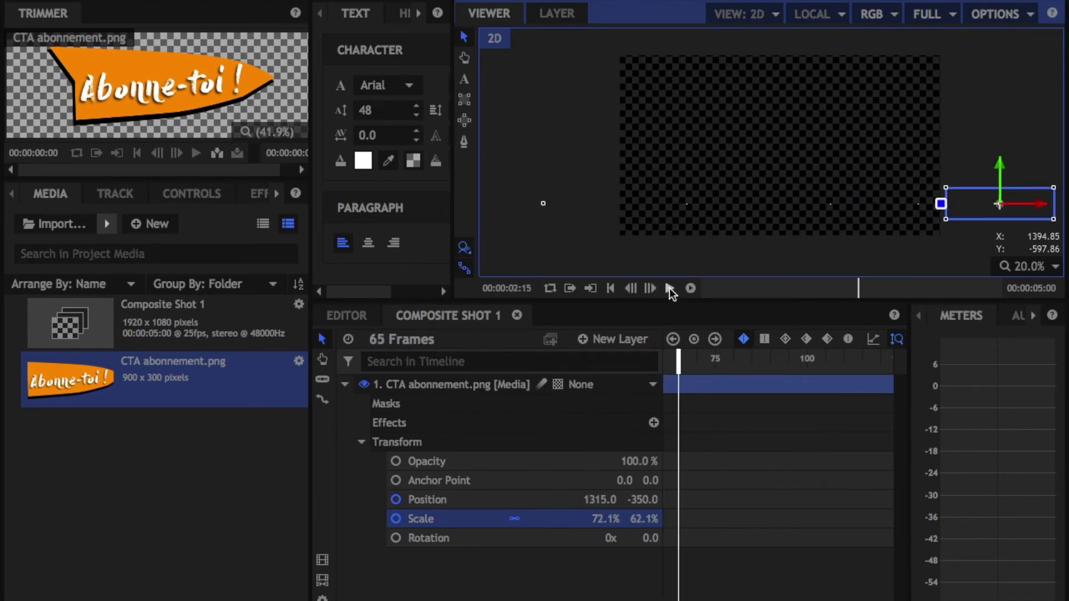
- Import the pop MP3 sound effect, add it below the banner layer at about frame 15, and play it back with the animation
drag(802, 600, 680, 599)
click(724, 363)
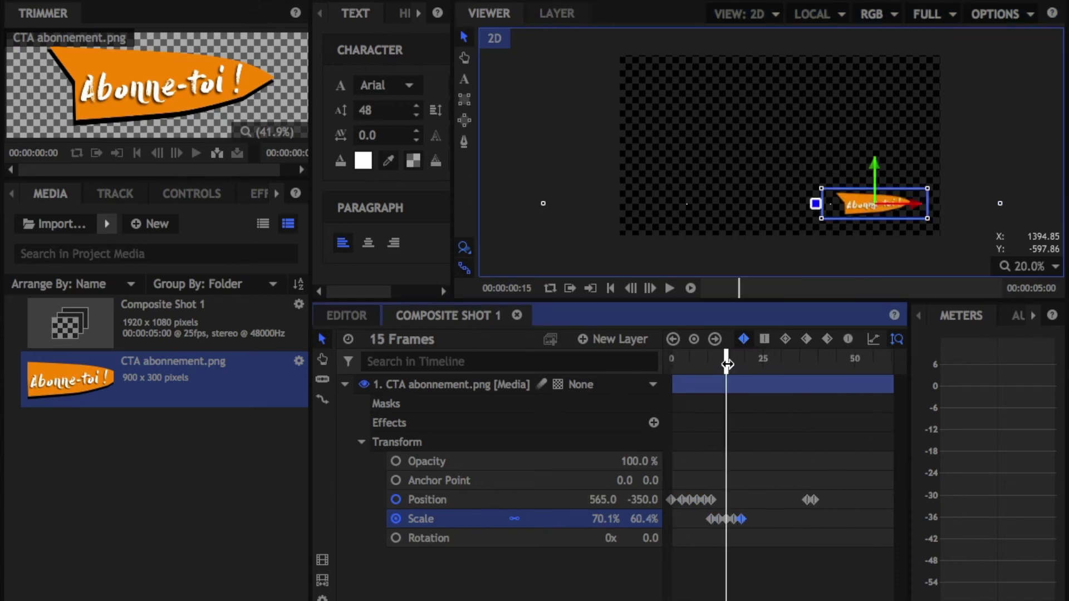
click(107, 223)
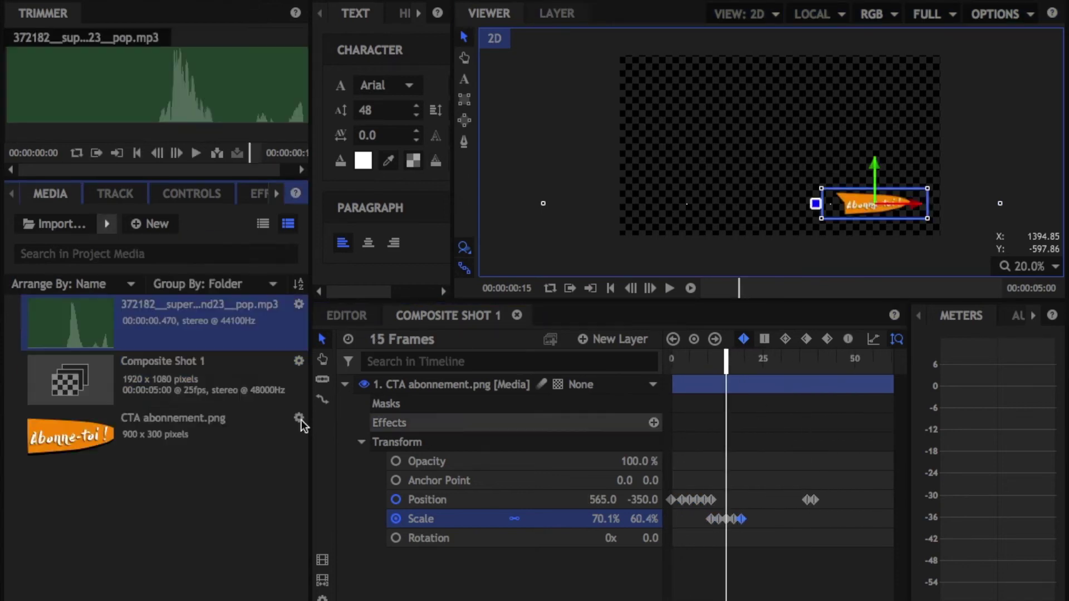
click(171, 324)
drag(171, 324, 727, 551)
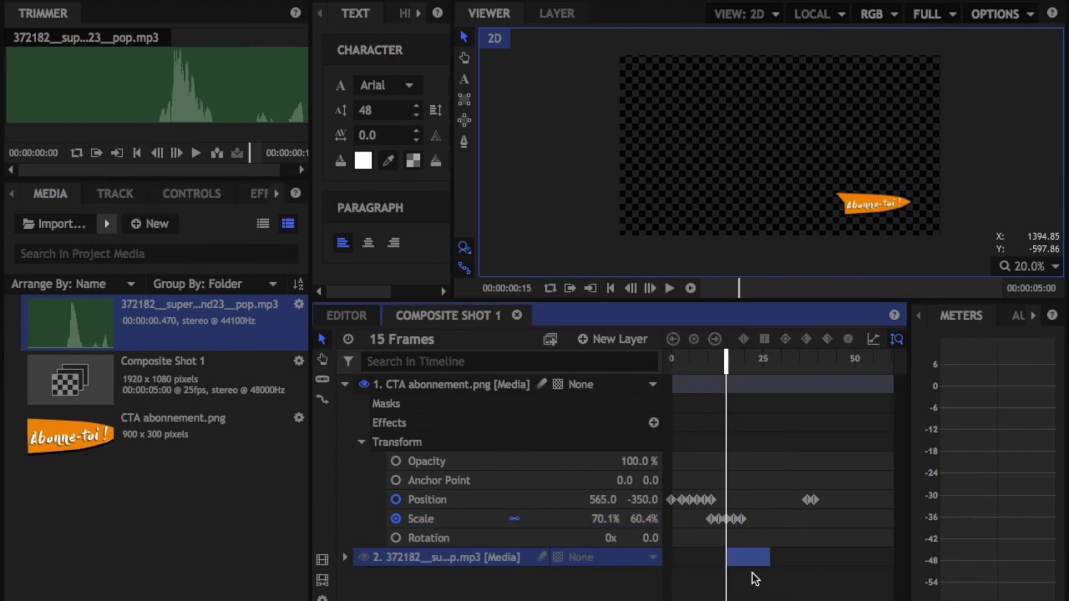
click(660, 289)
click(669, 290)
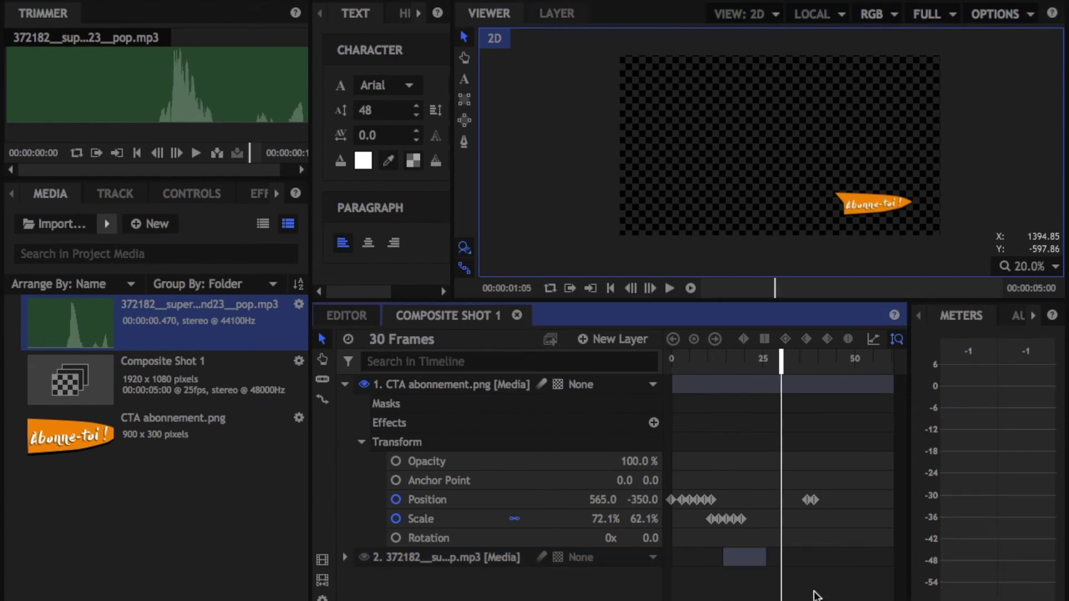
- Import 2018-05-08_23-34-51.mp4 and add it at the start of the editor timeline without changing the sequence settings to match the clip
click(340, 318)
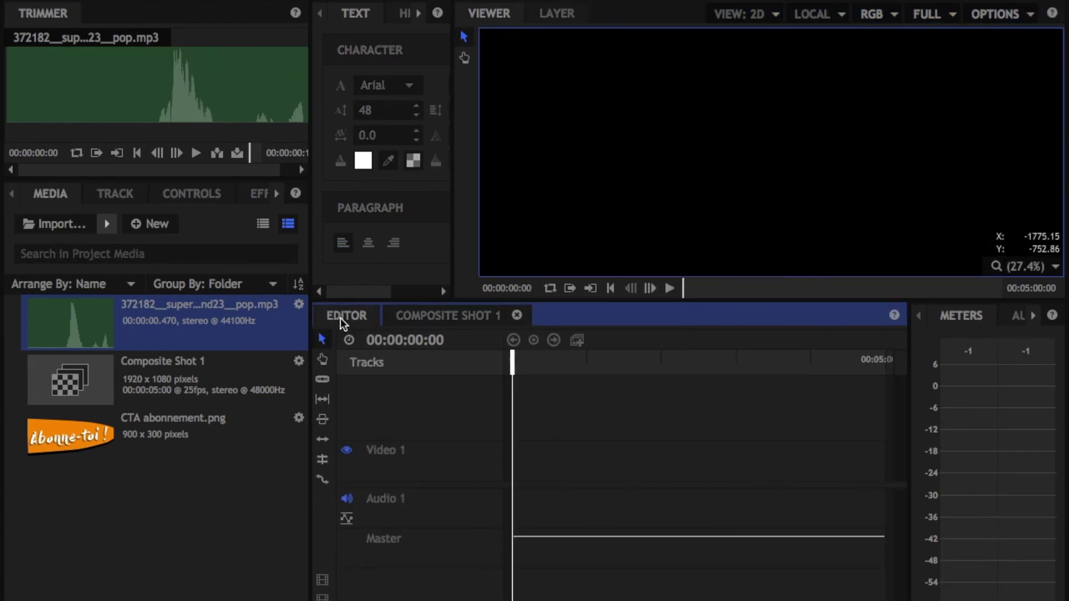
click(106, 224)
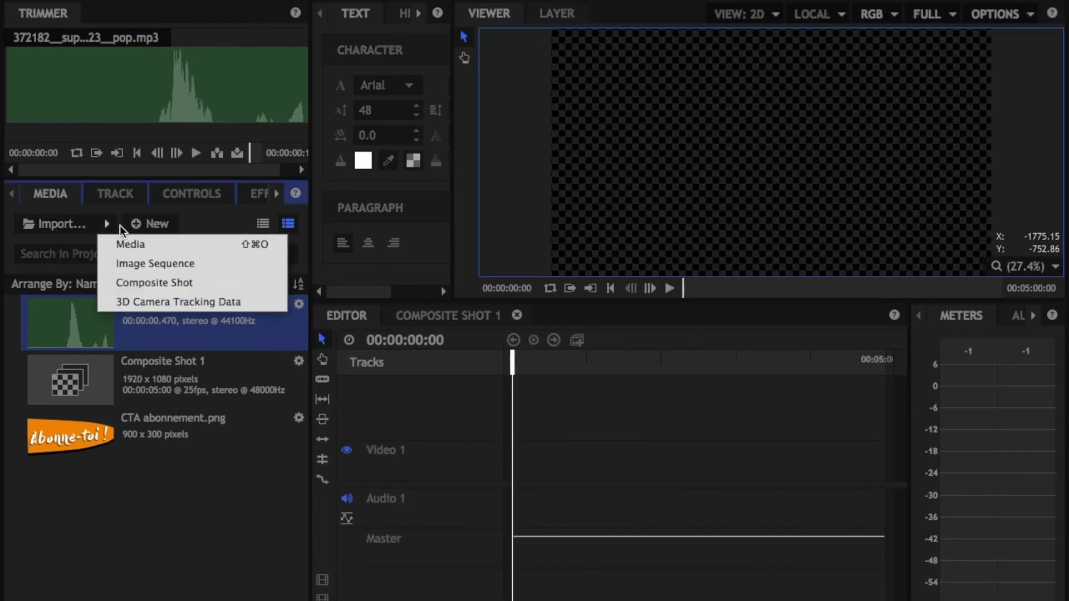
click(131, 241)
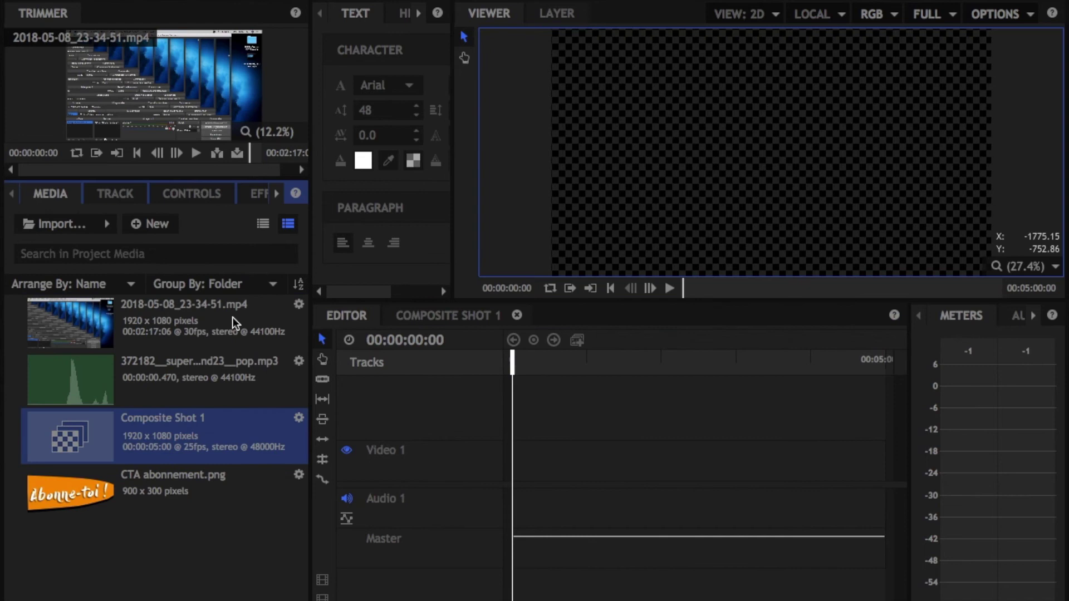
click(233, 317)
drag(232, 317, 513, 409)
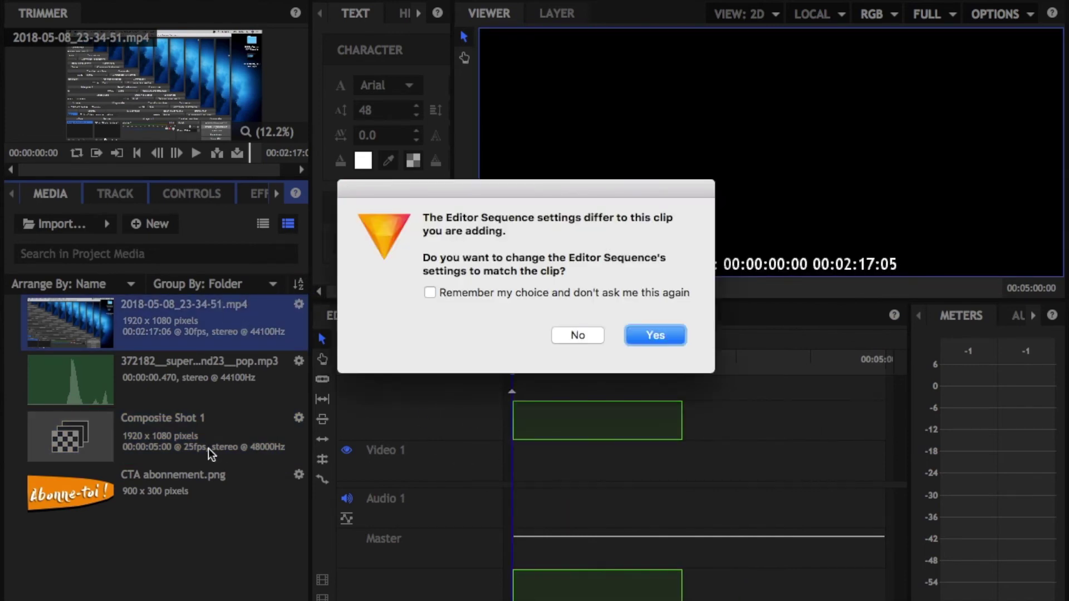
click(587, 334)
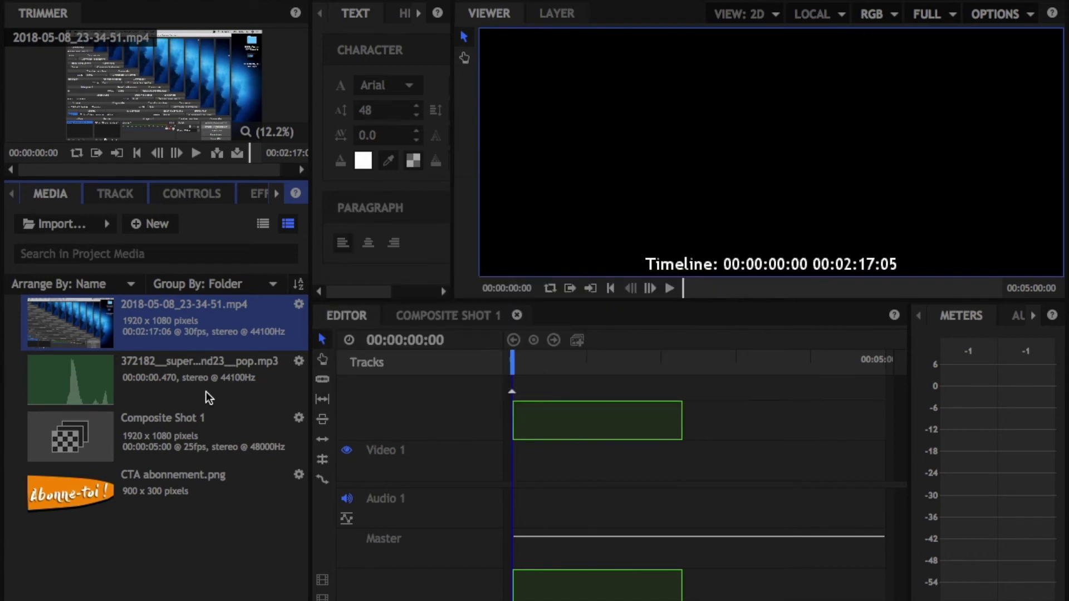
- Place Composite Shot 1 on the track above the video near its beginning and play back the overlay
drag(249, 408, 519, 359)
key(space)
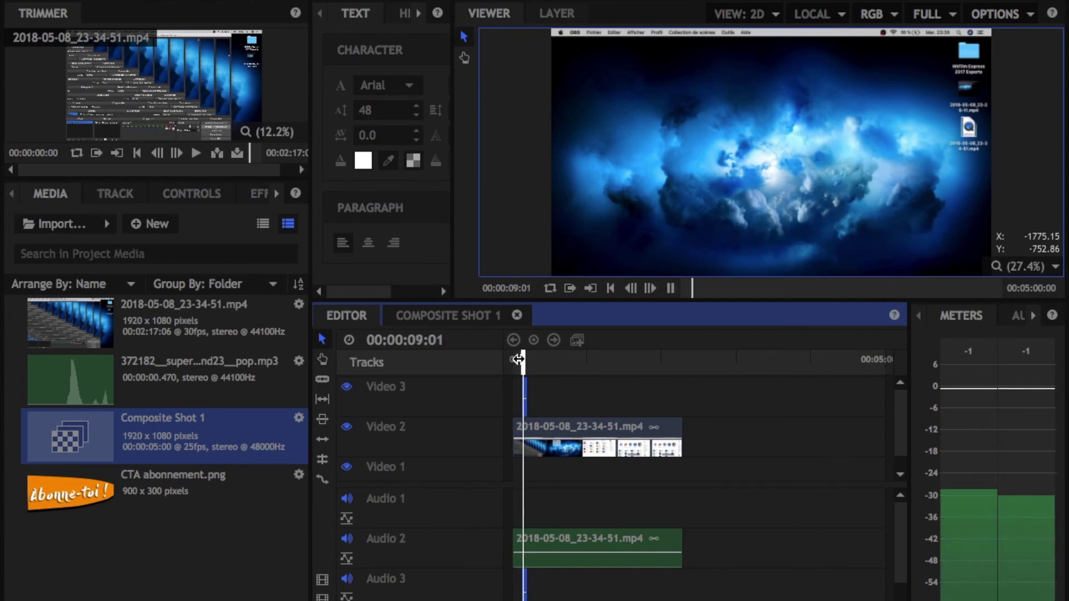
key(space)
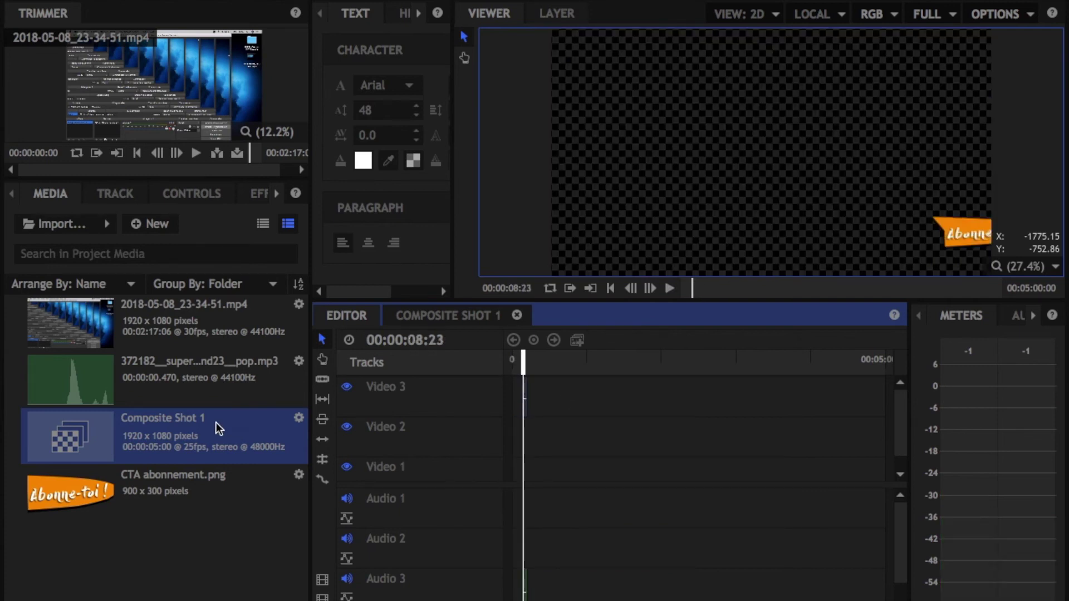
- Rename Composite Shot 1 as "CTA abonnement" in the project media
right_click(216, 418)
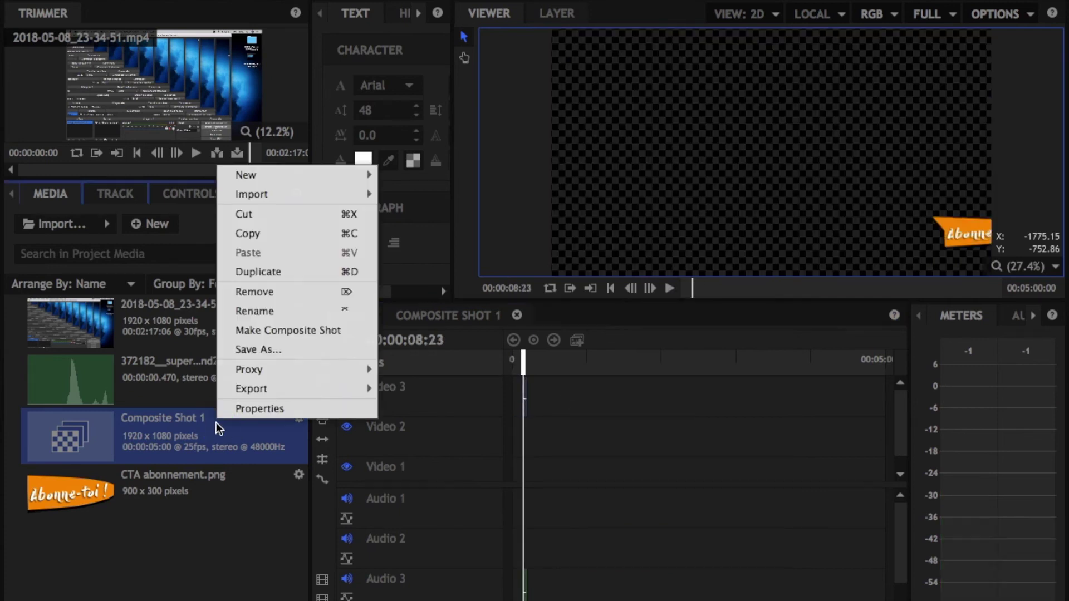
click(280, 310)
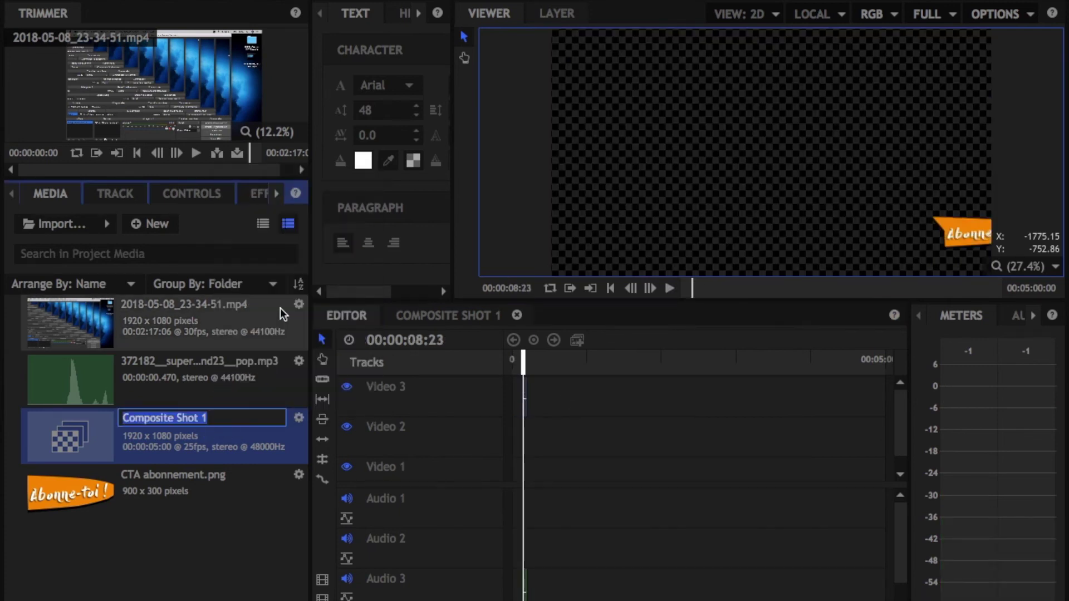
text(CTA abonn)
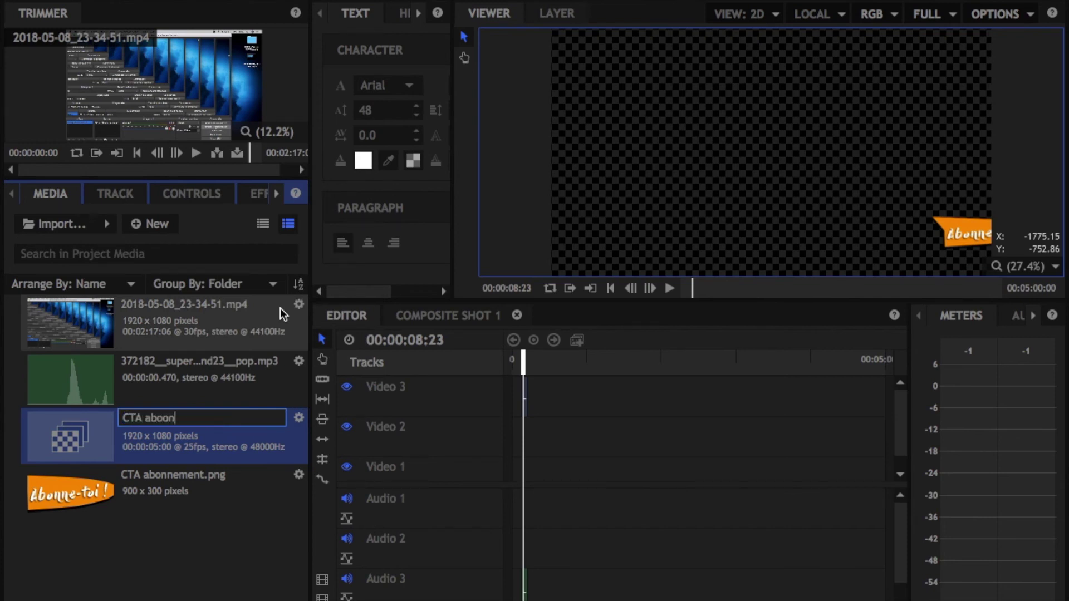
text(ement)
key(Return)
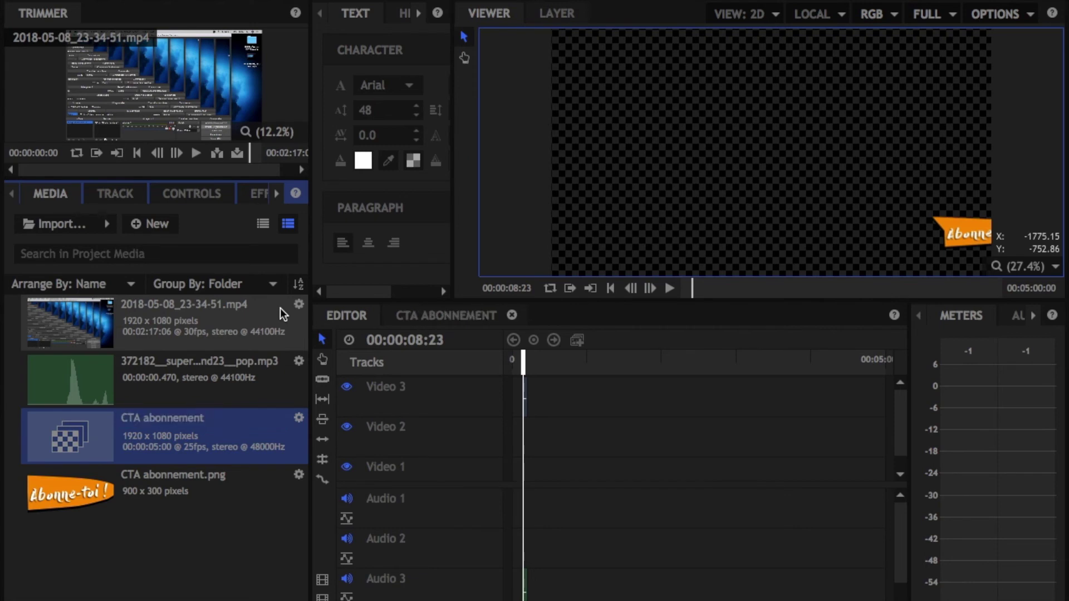
- Save the CTA abonnement composite shot as a separate file on the Desktop with its file extension shown
right_click(235, 423)
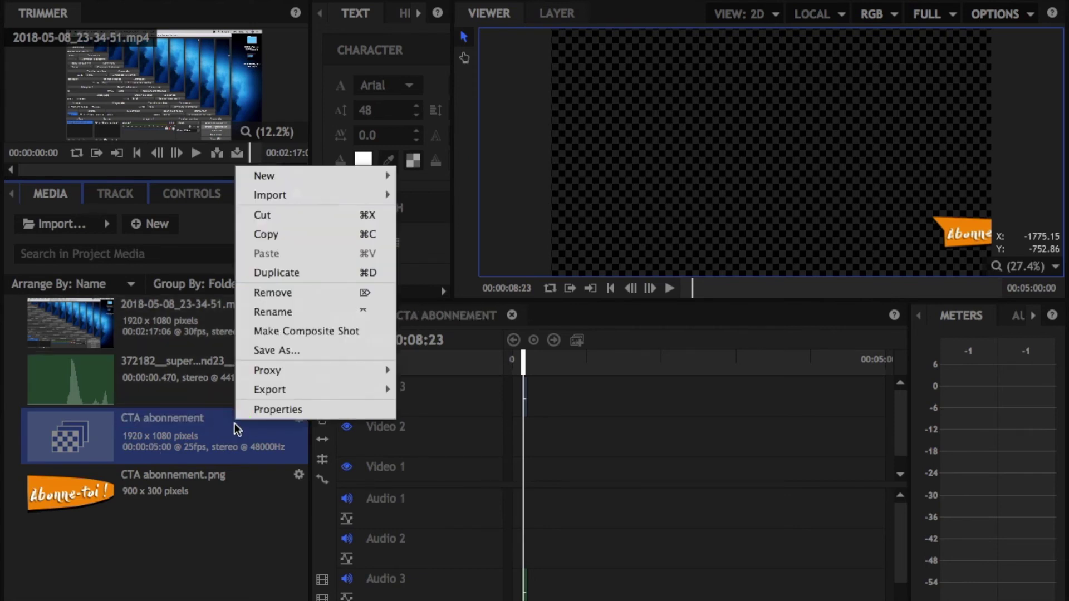
click(292, 353)
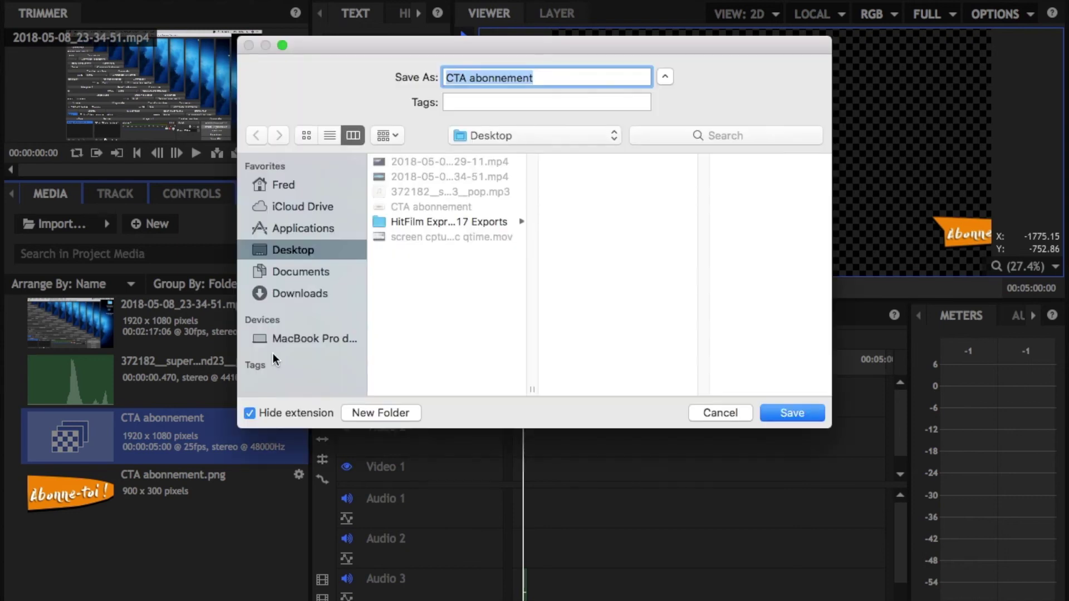
click(302, 410)
click(804, 412)
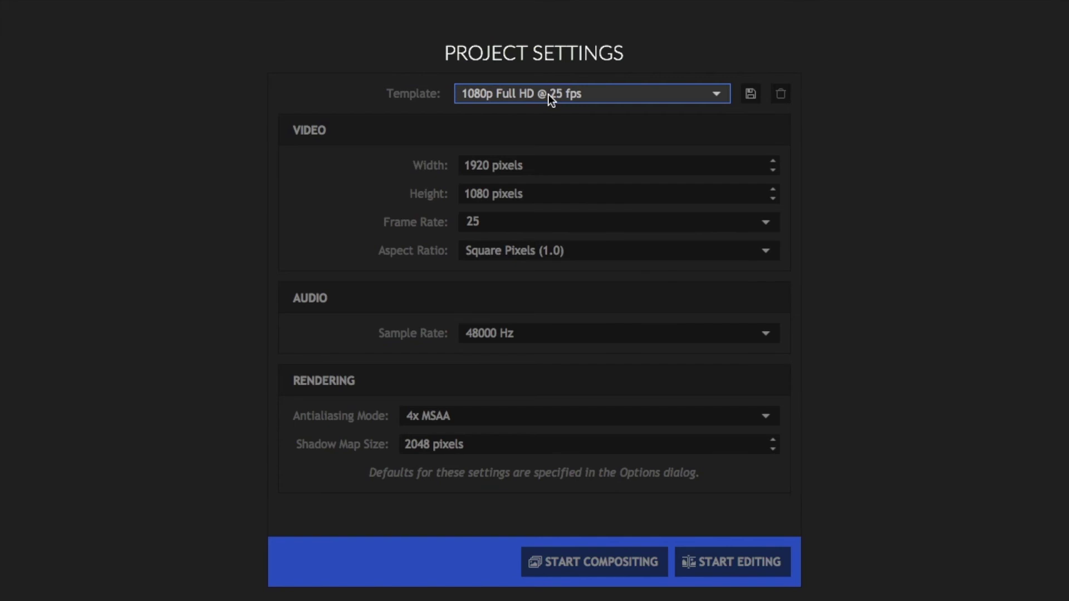
- Start editing a new project with the 1080p Full HD @ 25 fps template and import 2018-05-08_23-29-11.mp4
click(729, 559)
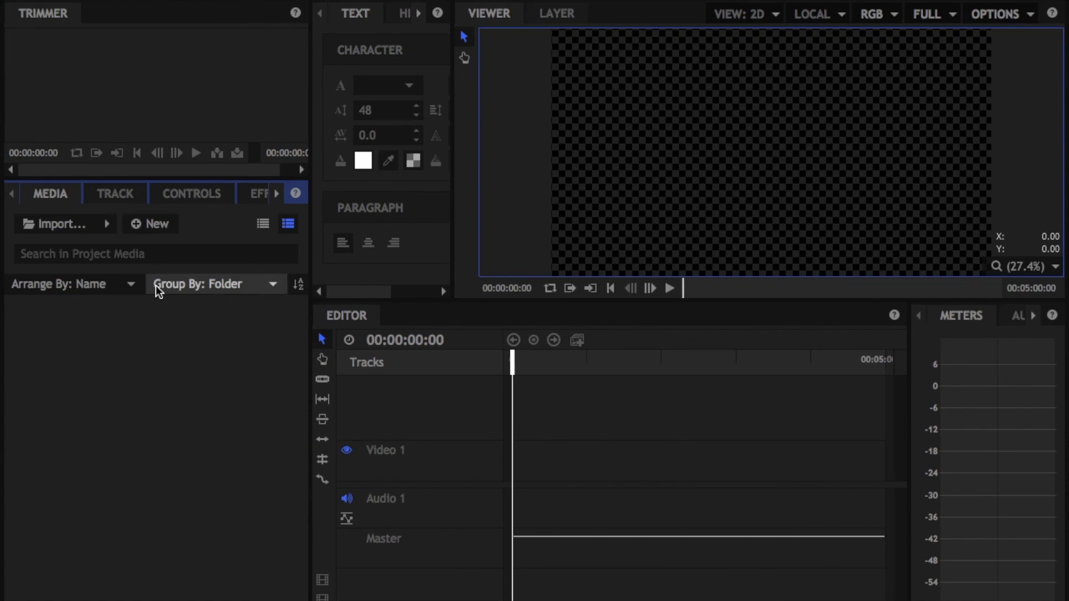
click(108, 222)
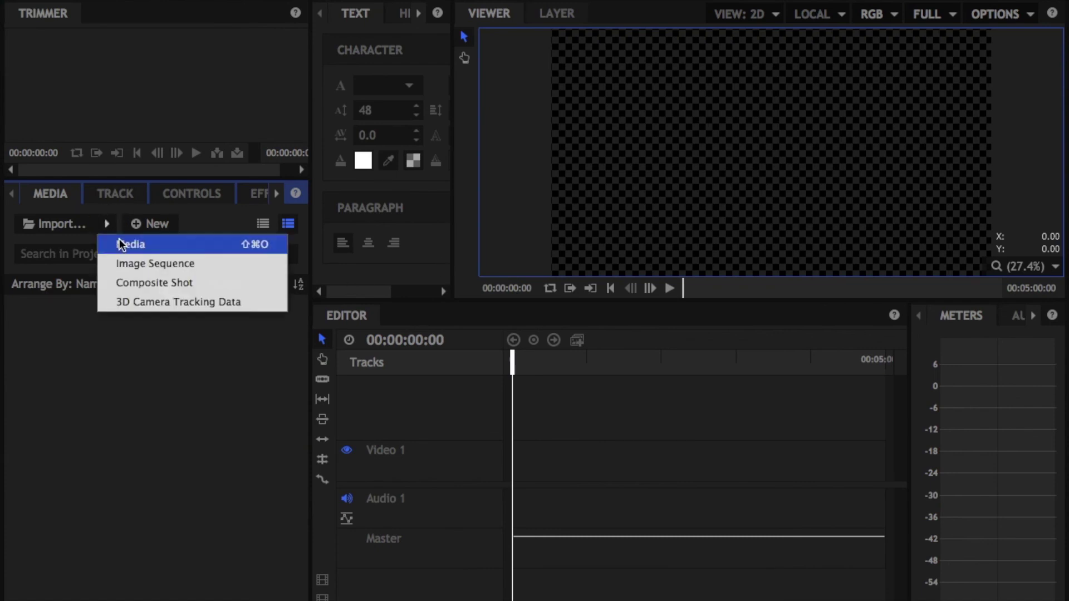
click(125, 245)
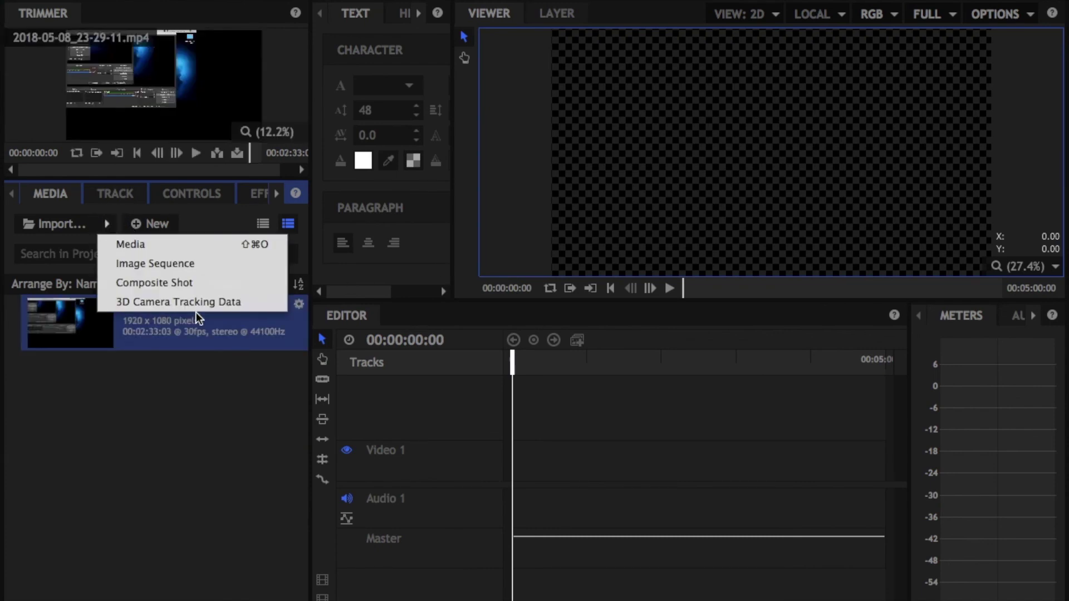
- Import the saved composite shot CTA abonnement.hfcs from the Desktop into the new project
click(149, 285)
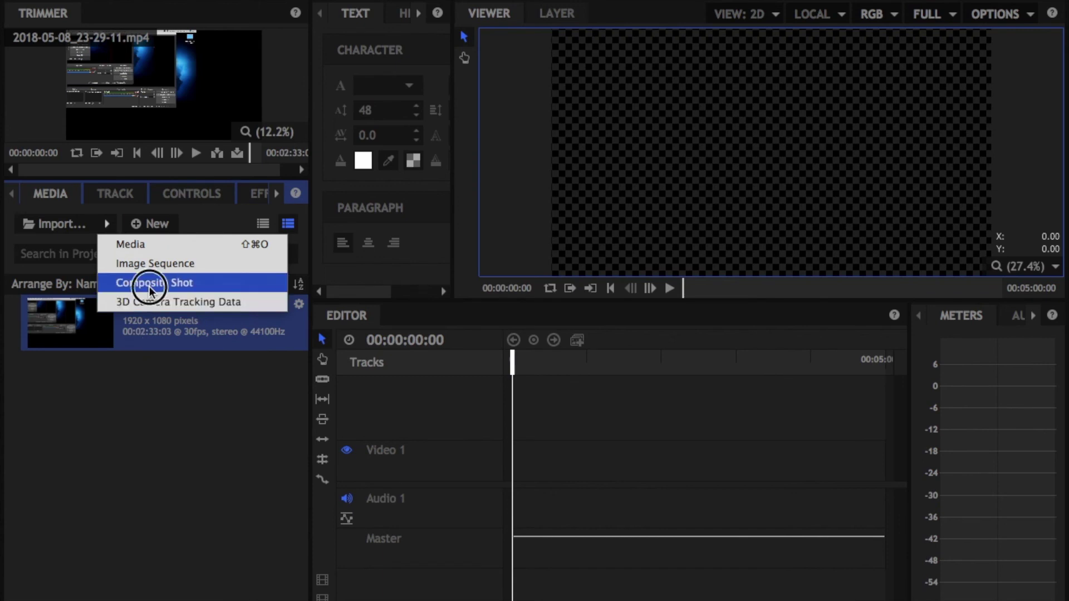
click(446, 210)
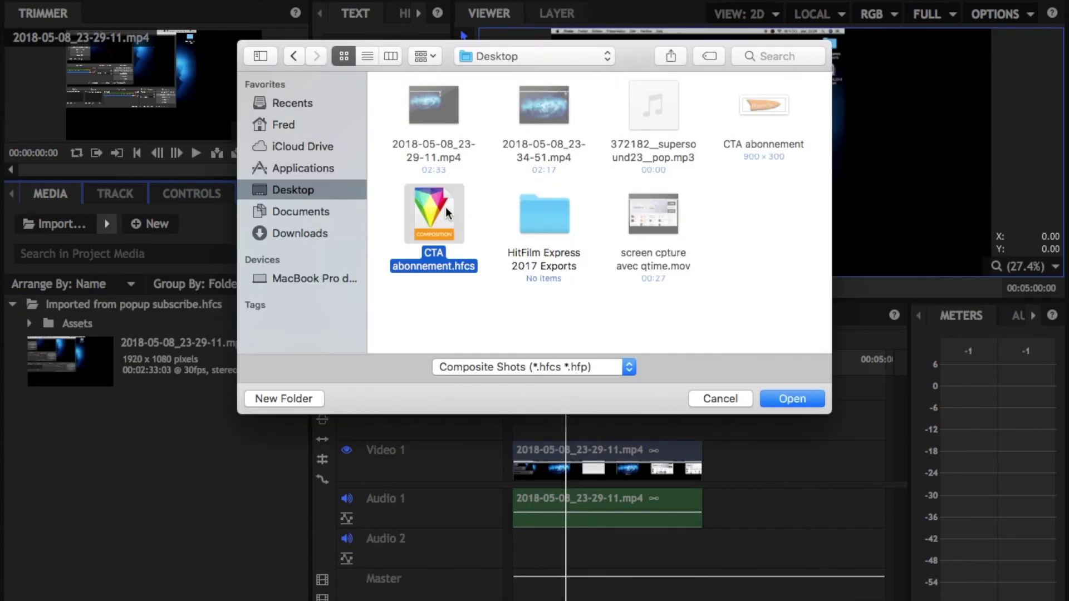
click(793, 392)
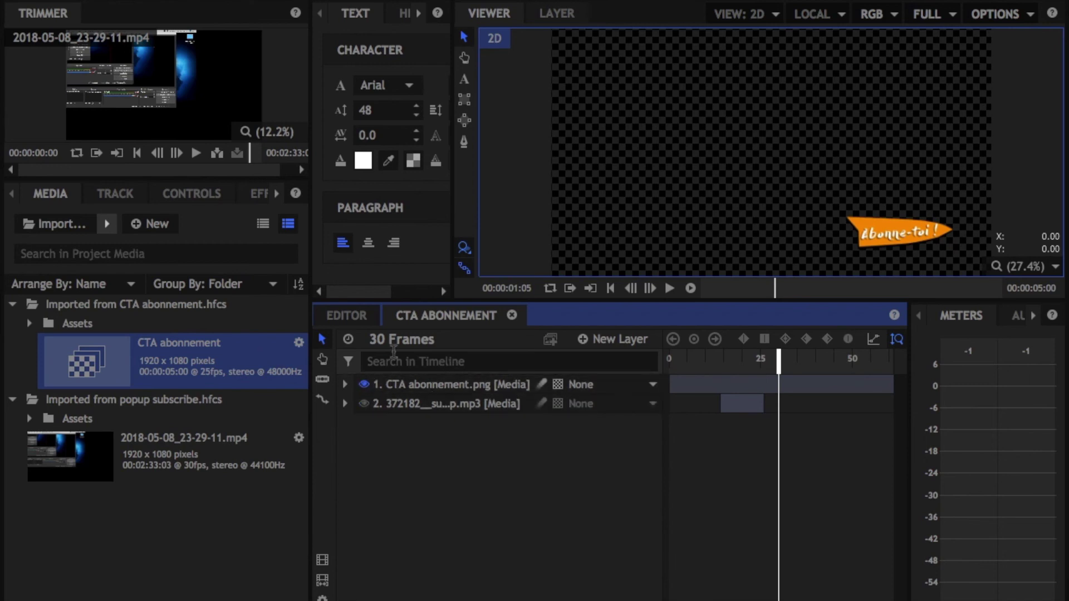
- Place the CTA abonnement composite shot on Video 2 at about 45 seconds in the editor timeline and play back that section
click(347, 315)
drag(192, 352, 570, 428)
drag(565, 366, 559, 366)
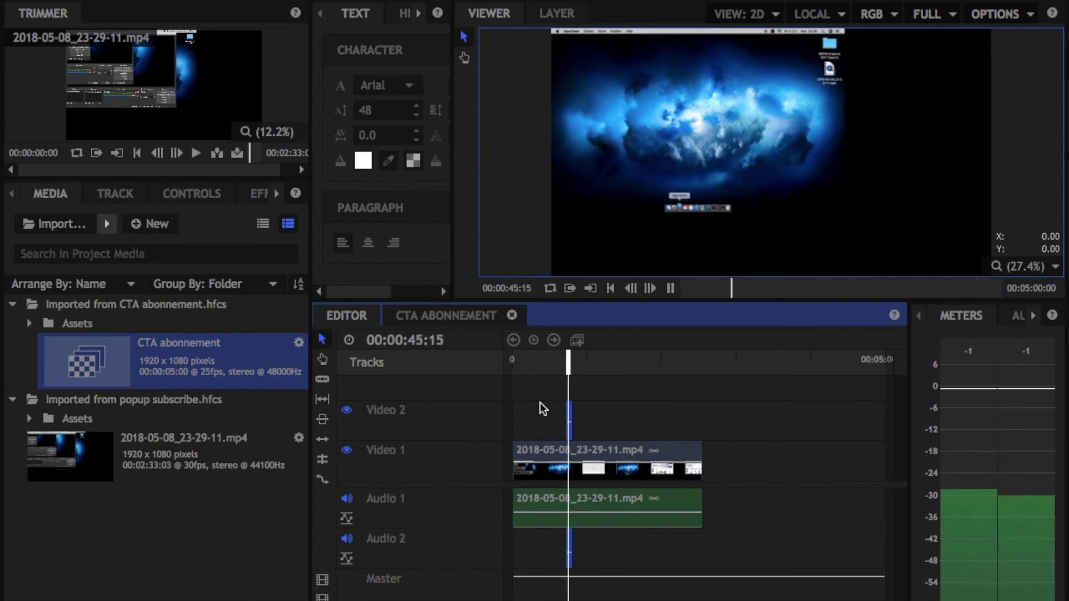
key(space)
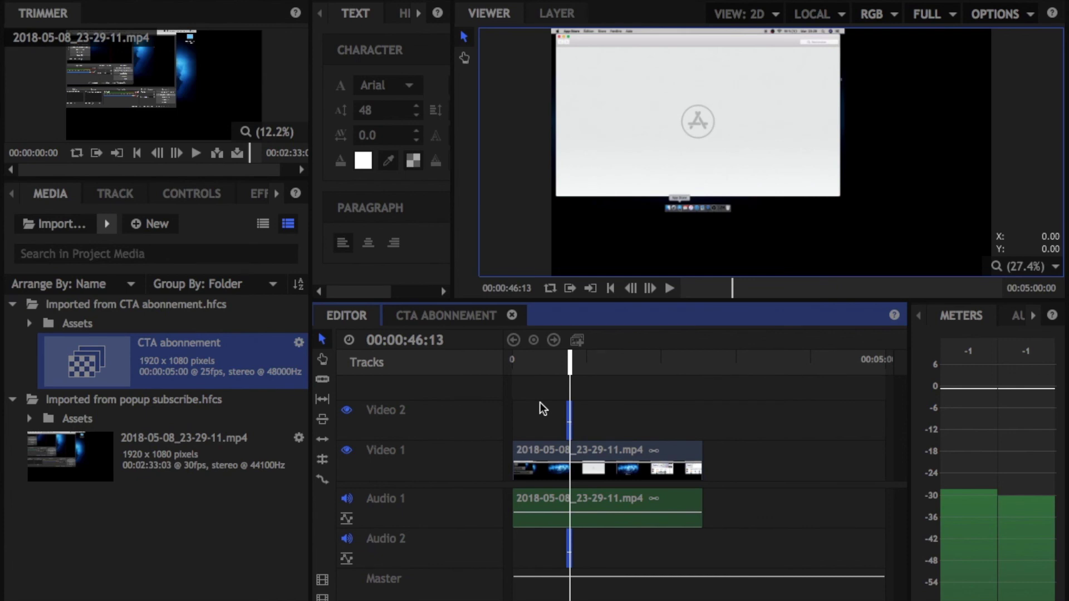